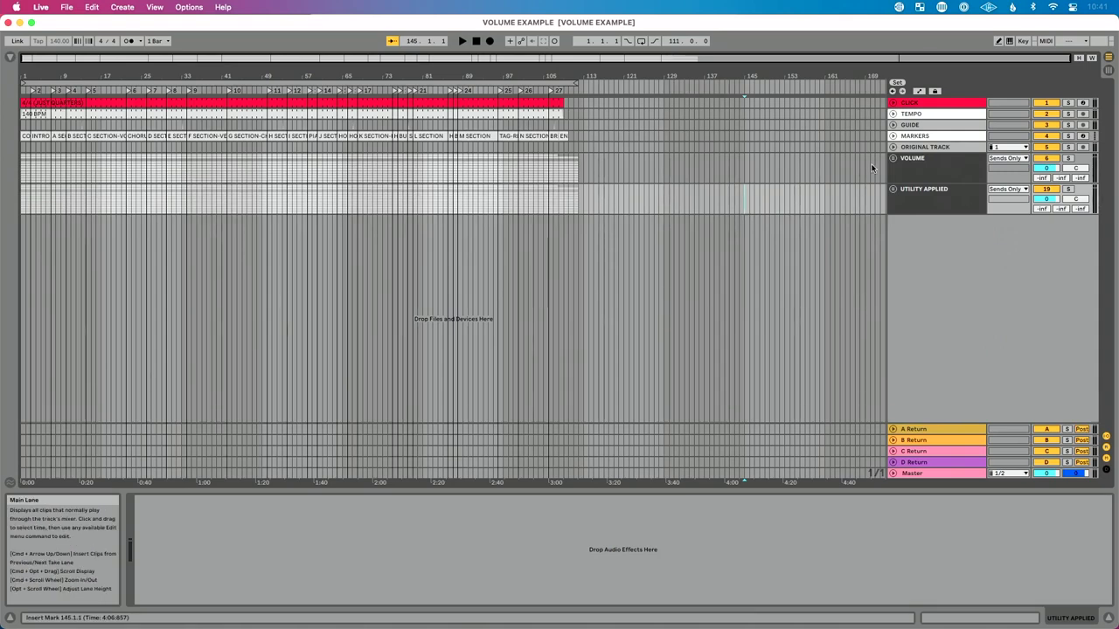
Unfold the VOLUME group to show its stem tracks at the start of the song.
click(891, 158)
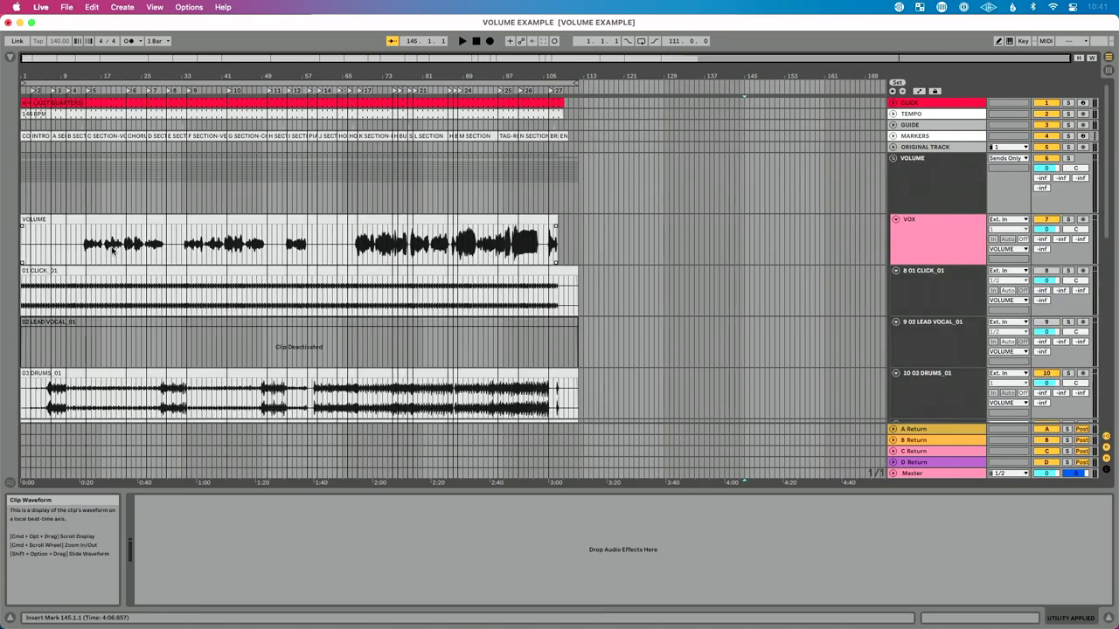
scroll(112, 249, down, 3)
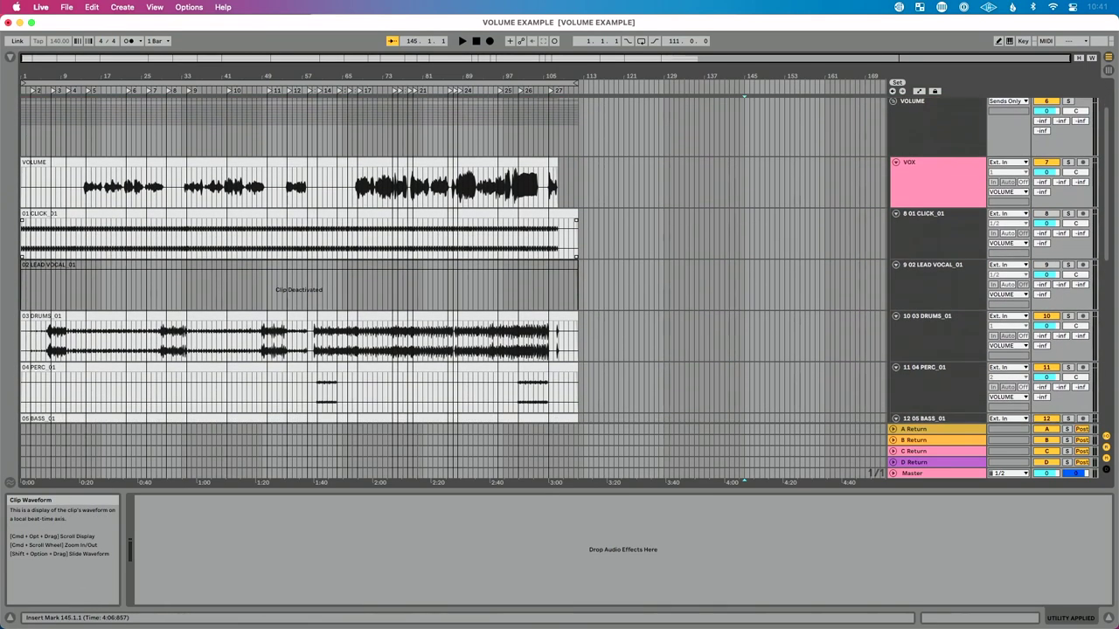
scroll(65, 332, up, 3)
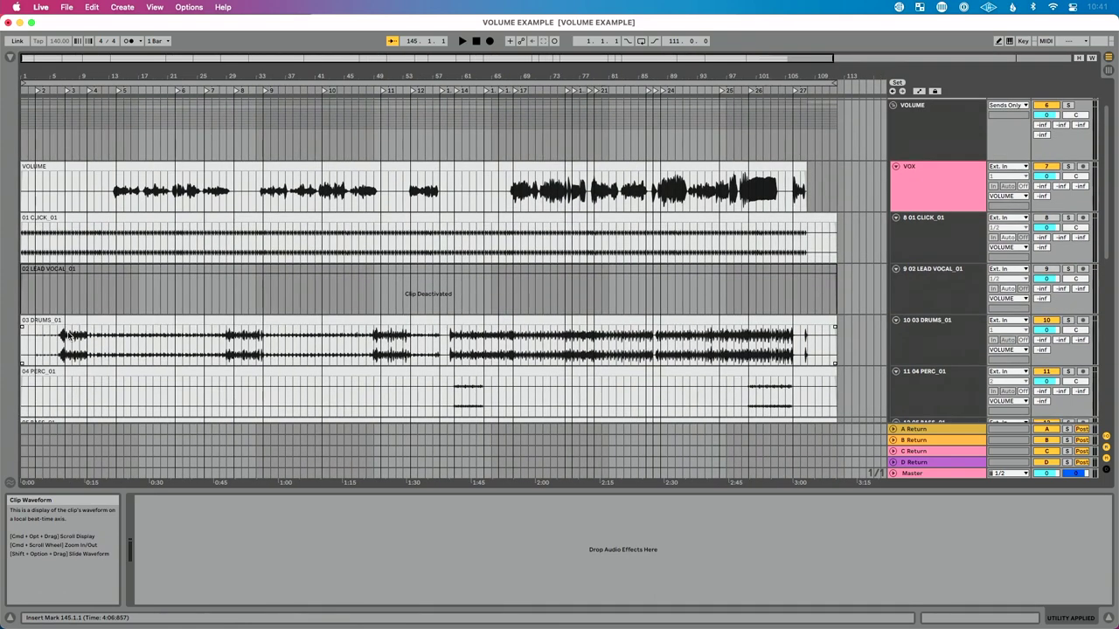
scroll(83, 337, up, 3)
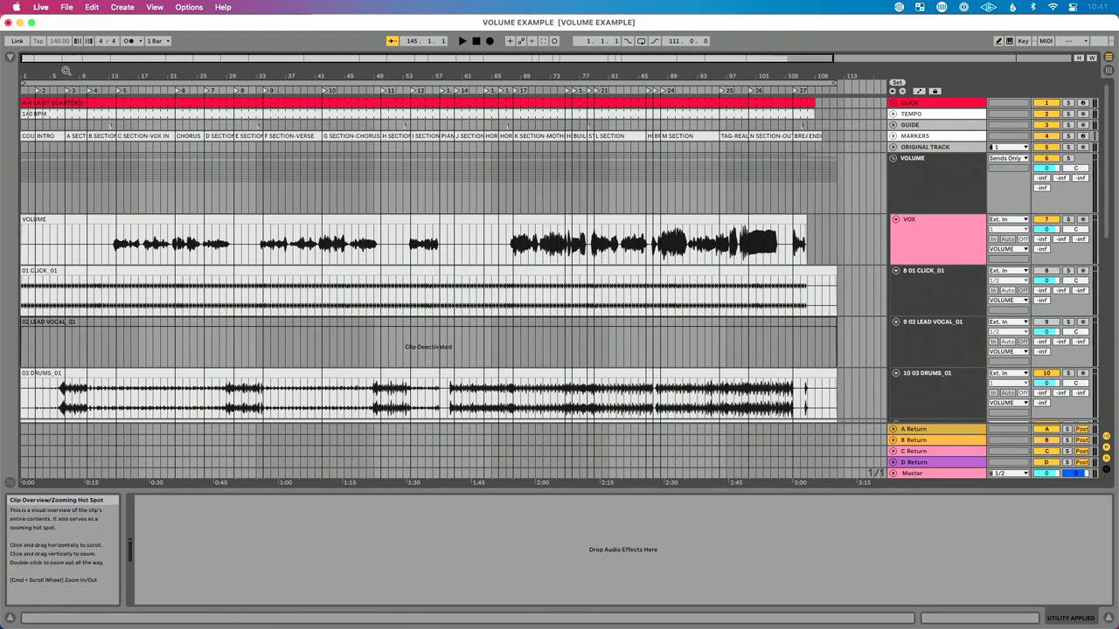
scroll(187, 357, up, 5)
scroll(159, 413, down, 2)
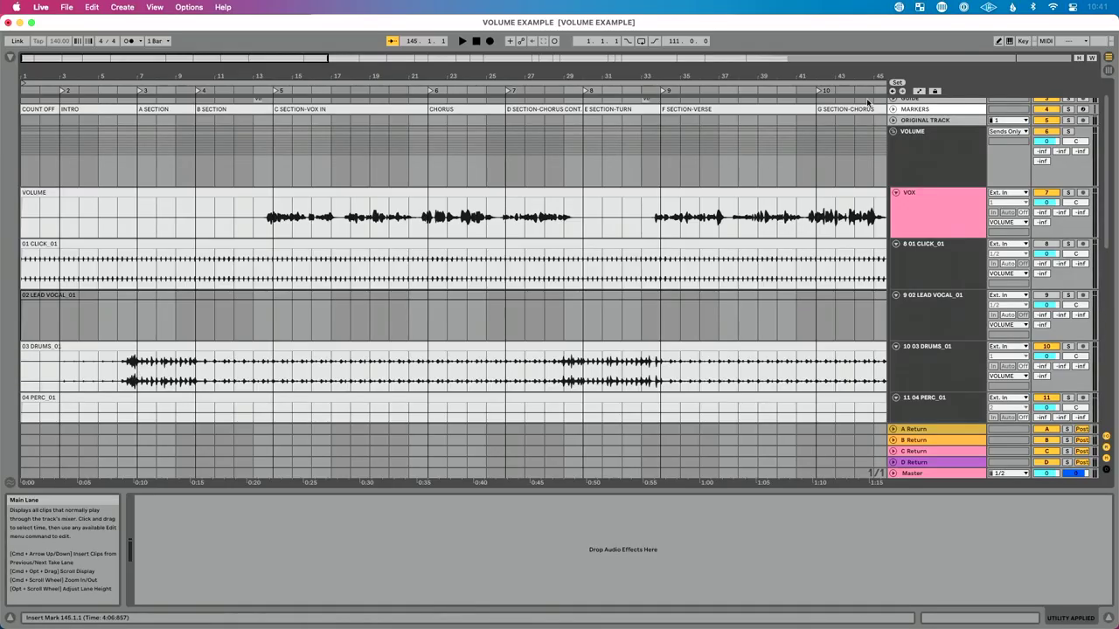
Show the automation lanes and set the 03 DRUMS_01 track's lane to Mixer, Track Volume.
click(919, 90)
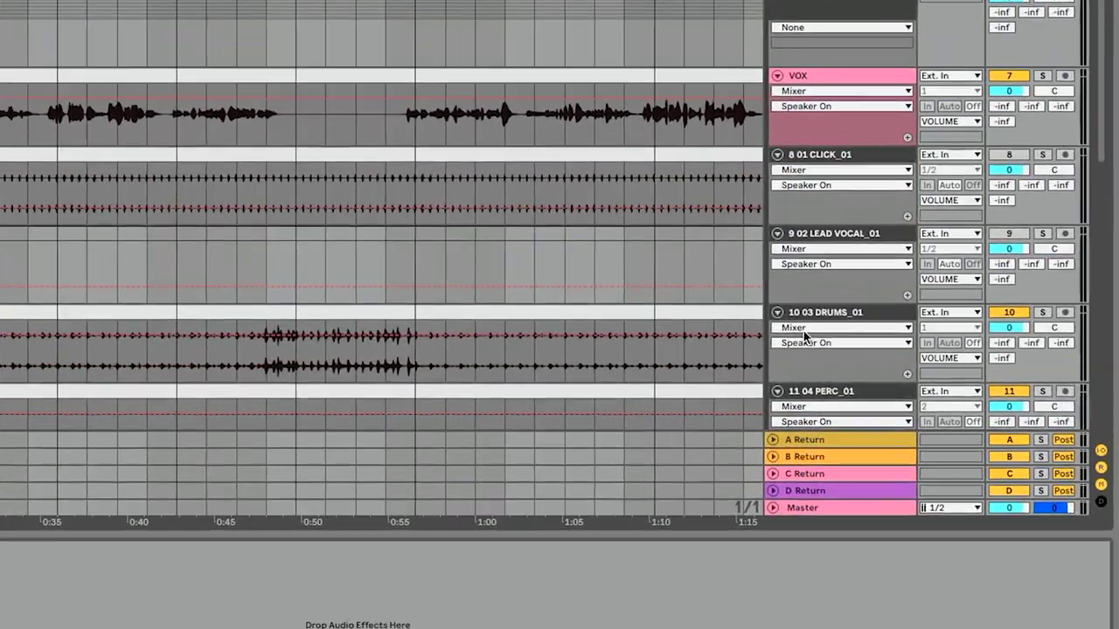
click(906, 357)
click(904, 356)
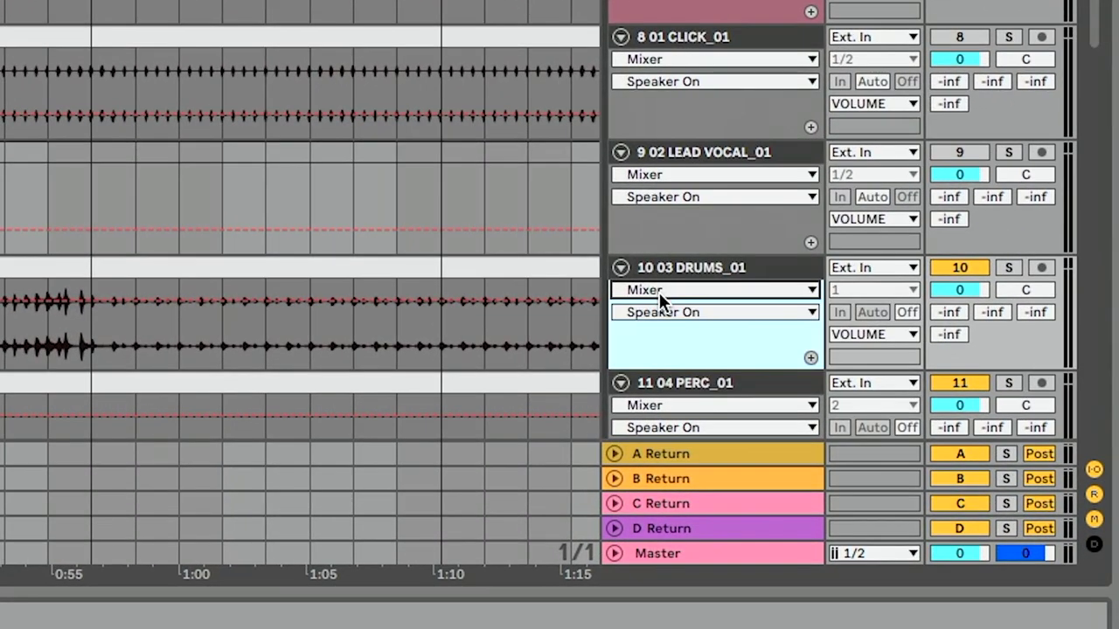
click(670, 312)
click(678, 372)
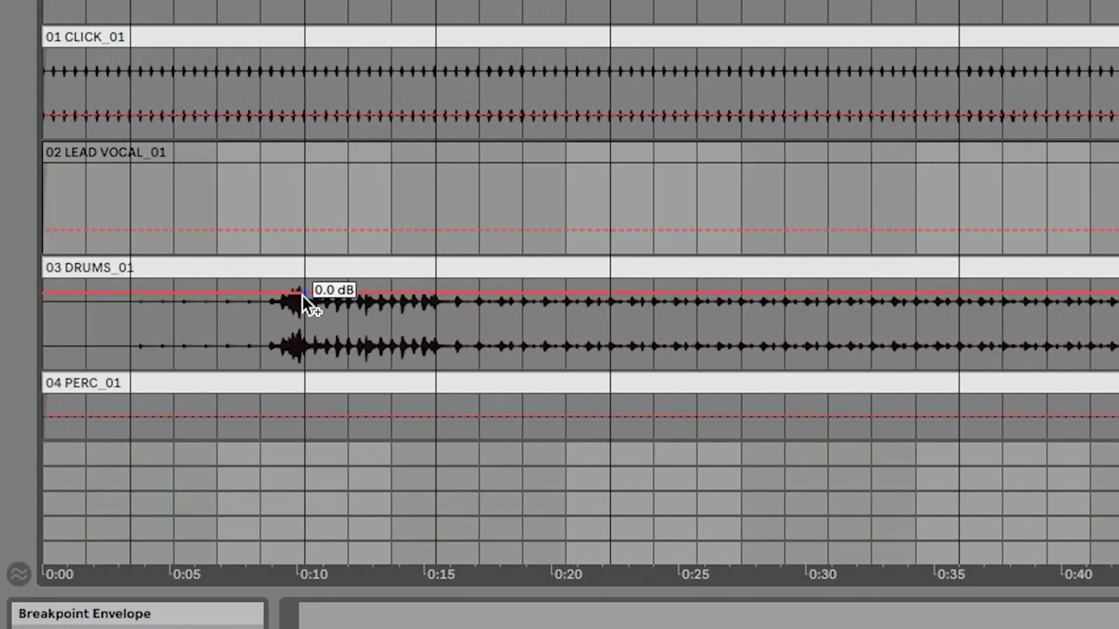
Automate the drum track's volume down to minimum between bars 7 and 10 and back to 0 dB, and override it with the mixer fader.
click(302, 294)
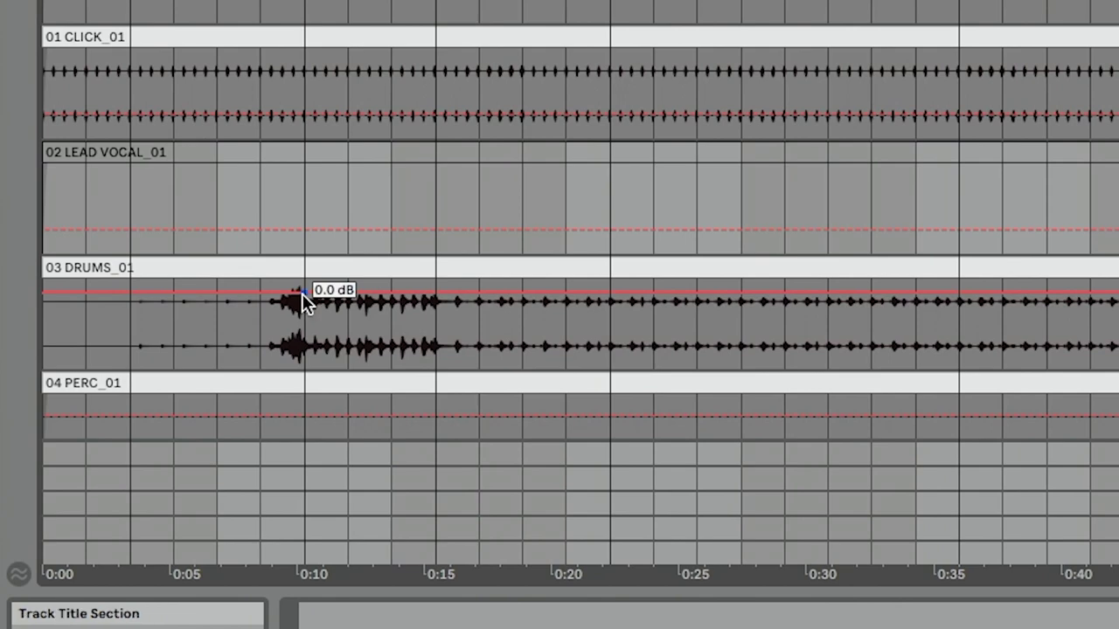
drag(428, 295, 435, 367)
drag(333, 309, 304, 365)
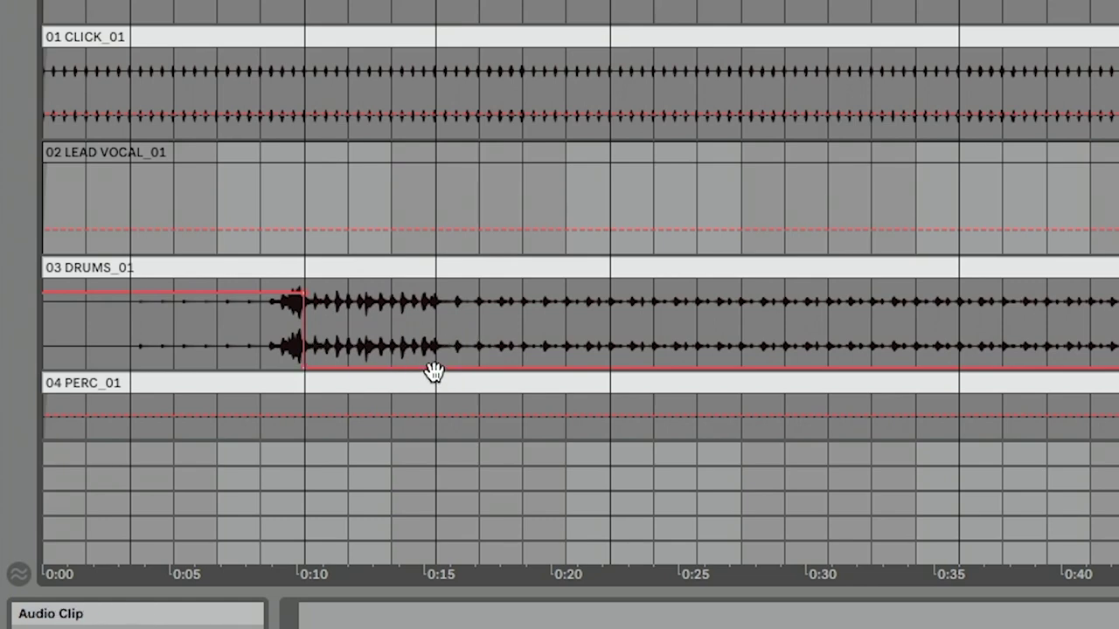
mouse_move(424, 366)
drag(431, 366, 434, 291)
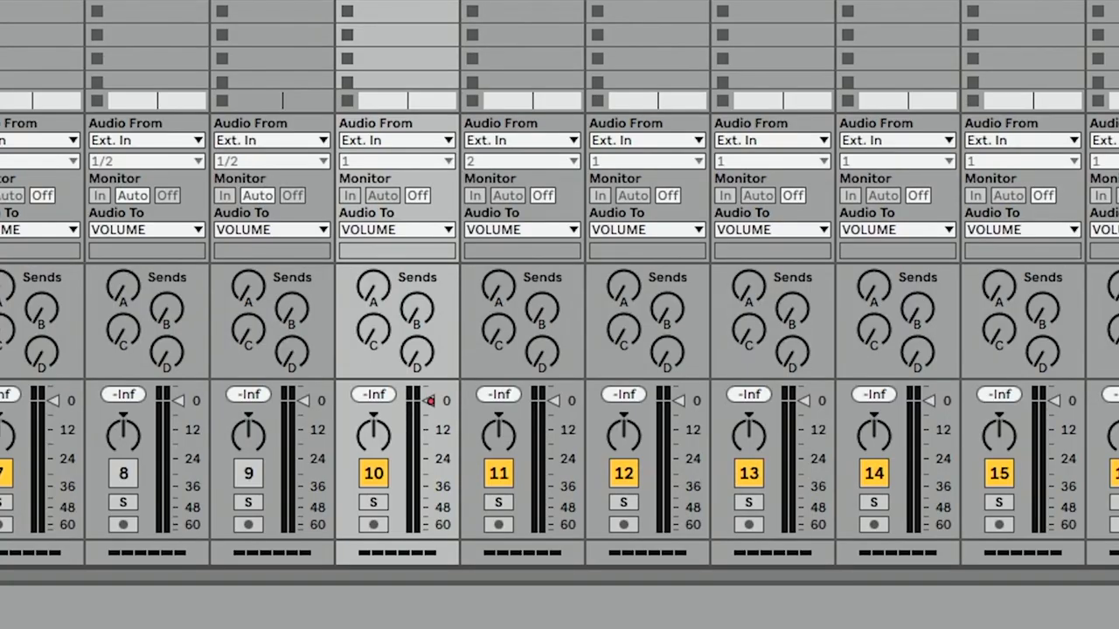
drag(430, 403, 428, 407)
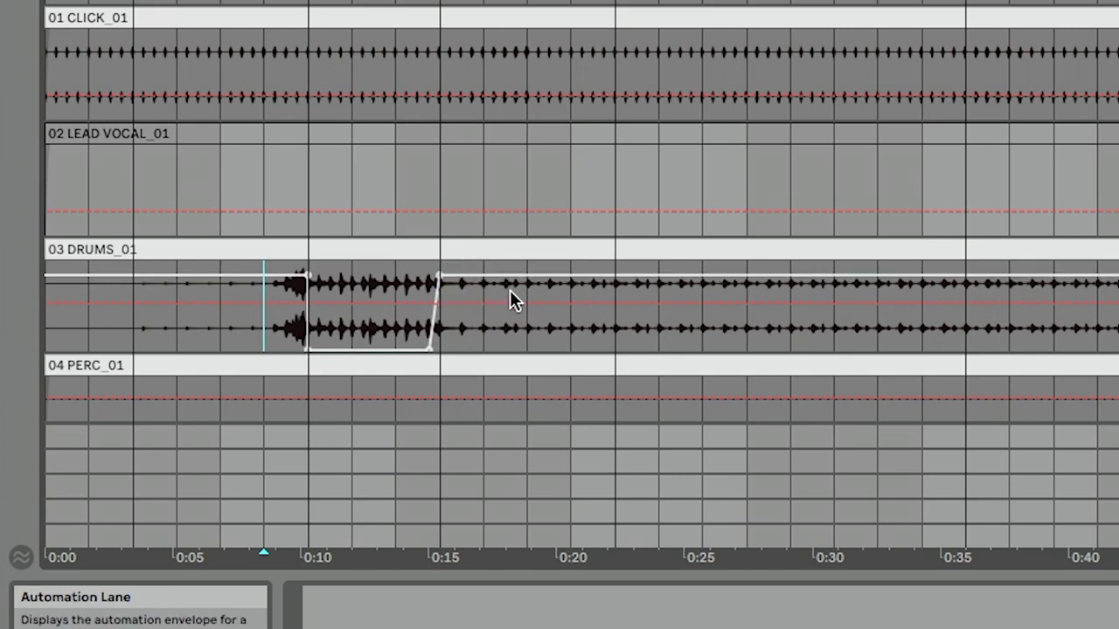
key(Tab)
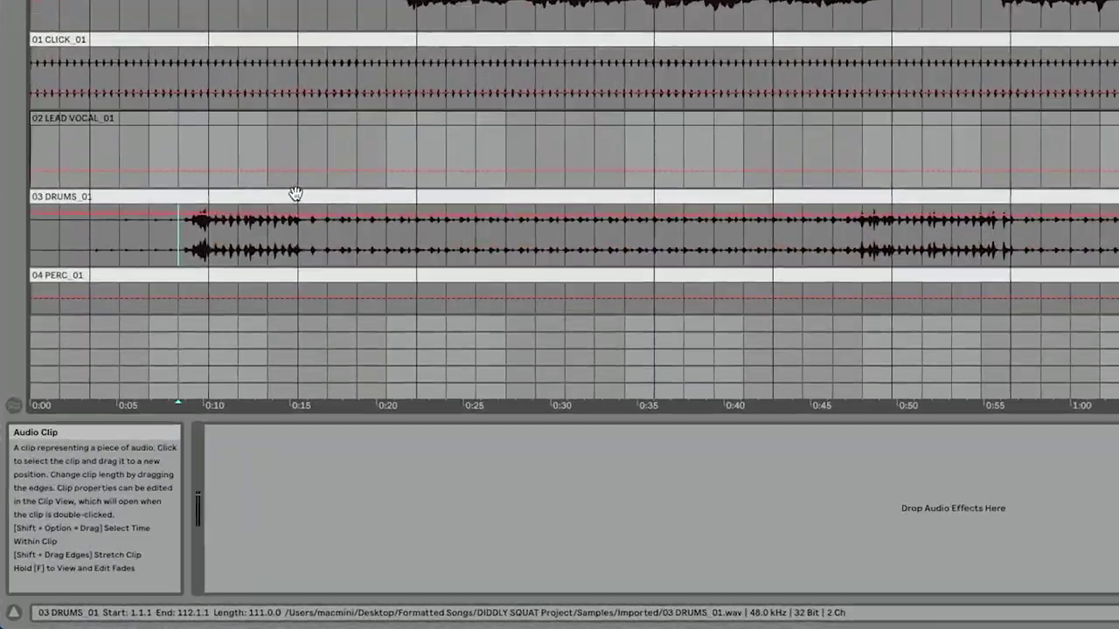
Open the 03 DRUMS_01 clip's details and set its envelope to Clip, Gain.
double_click(203, 350)
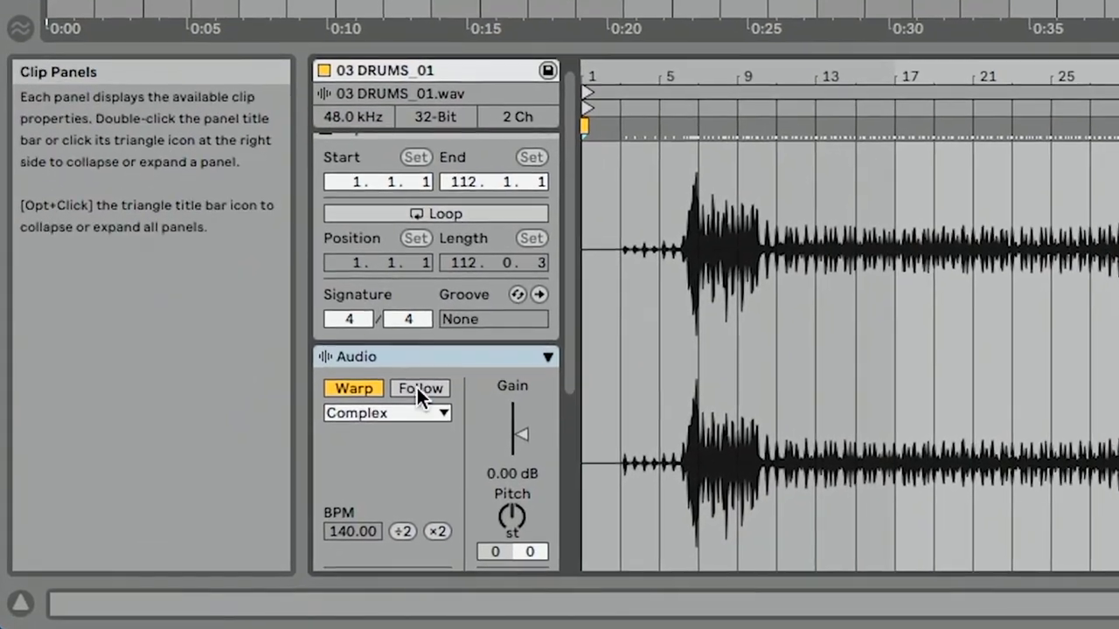
scroll(187, 571, down, 2)
scroll(447, 469, down, 3)
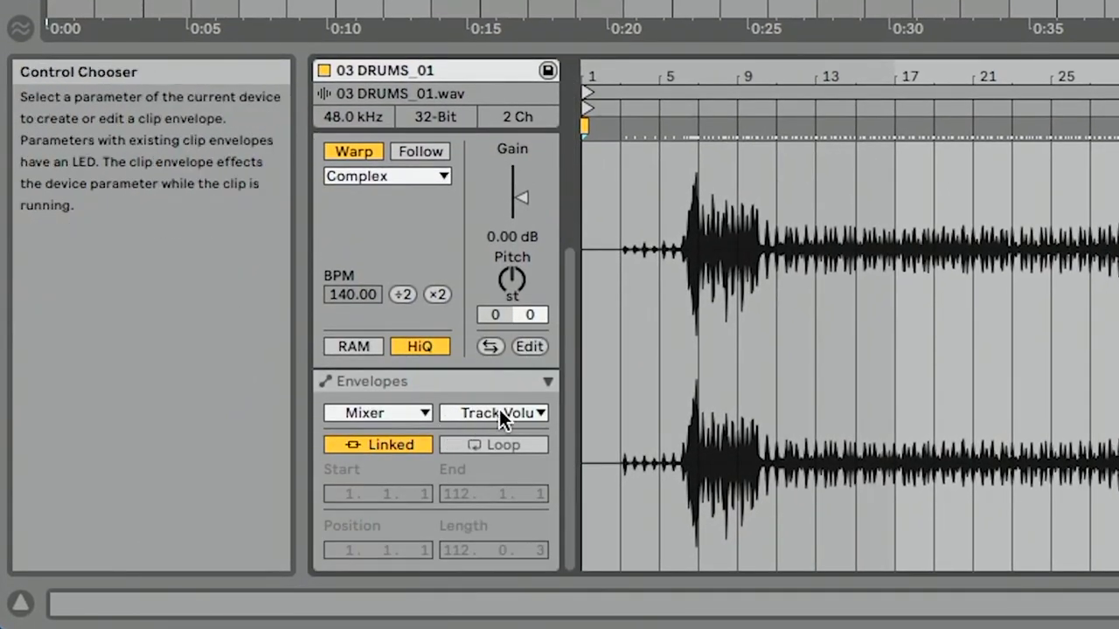
click(424, 414)
click(414, 433)
click(481, 414)
click(482, 414)
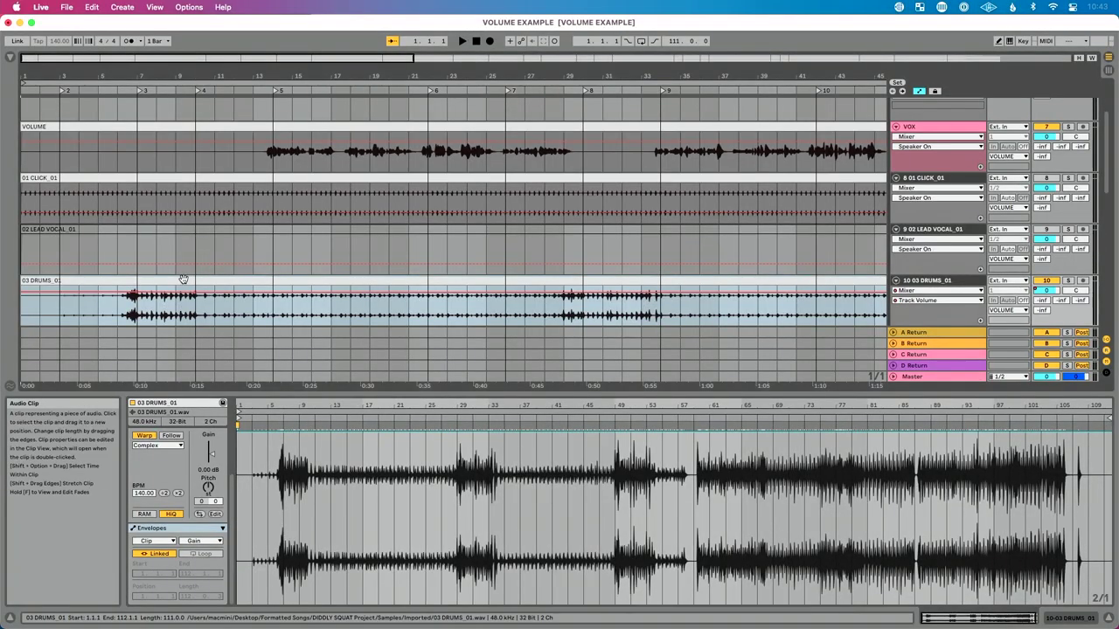
Examine the drum clip's properties in Session View and return to the arrangement's drum track.
key(Tab)
key(super+v)
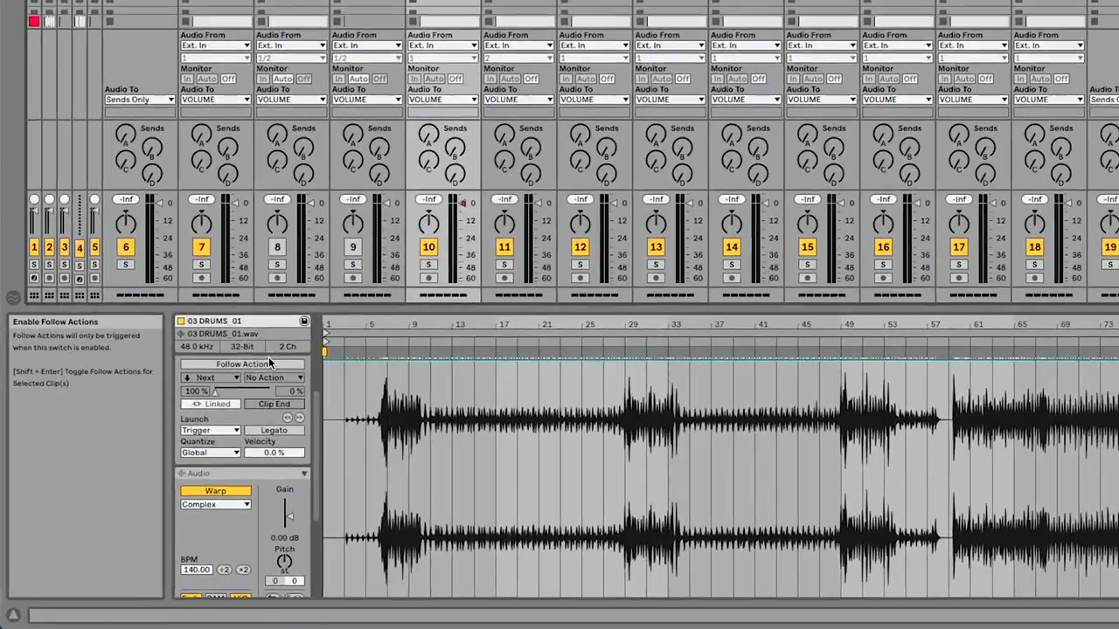
scroll(189, 525, down, 5)
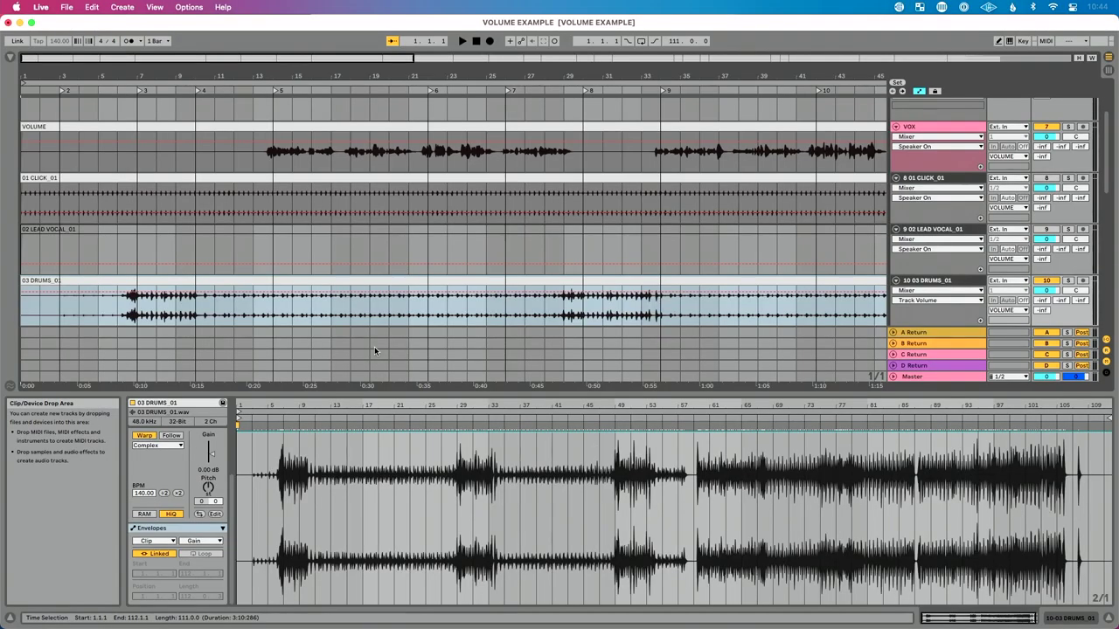
scroll(171, 291, up, 5)
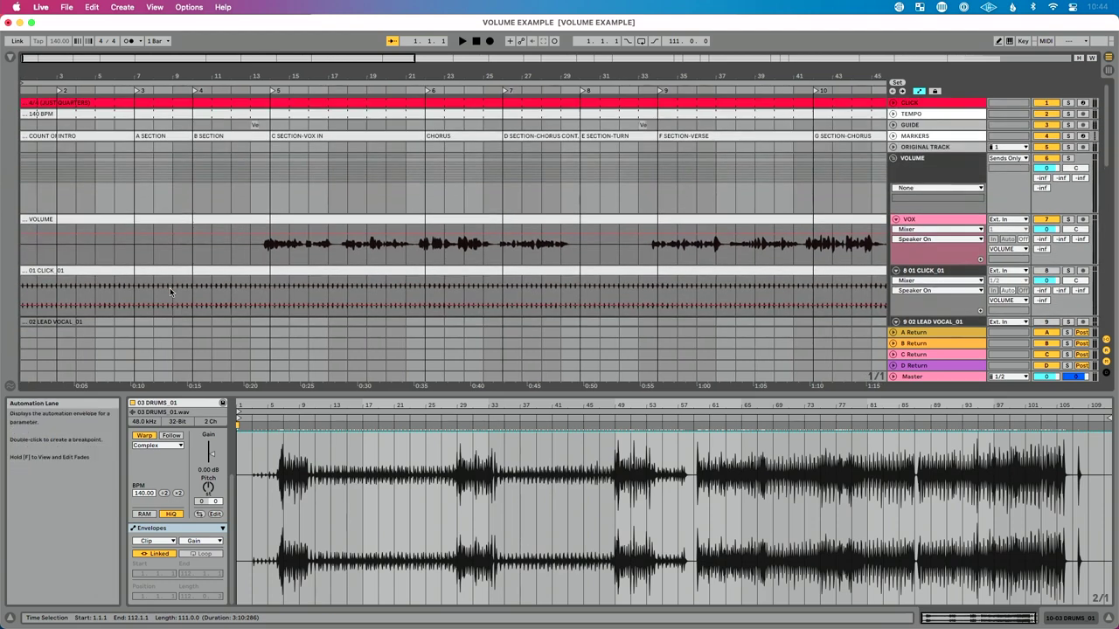
scroll(170, 288, down, 5)
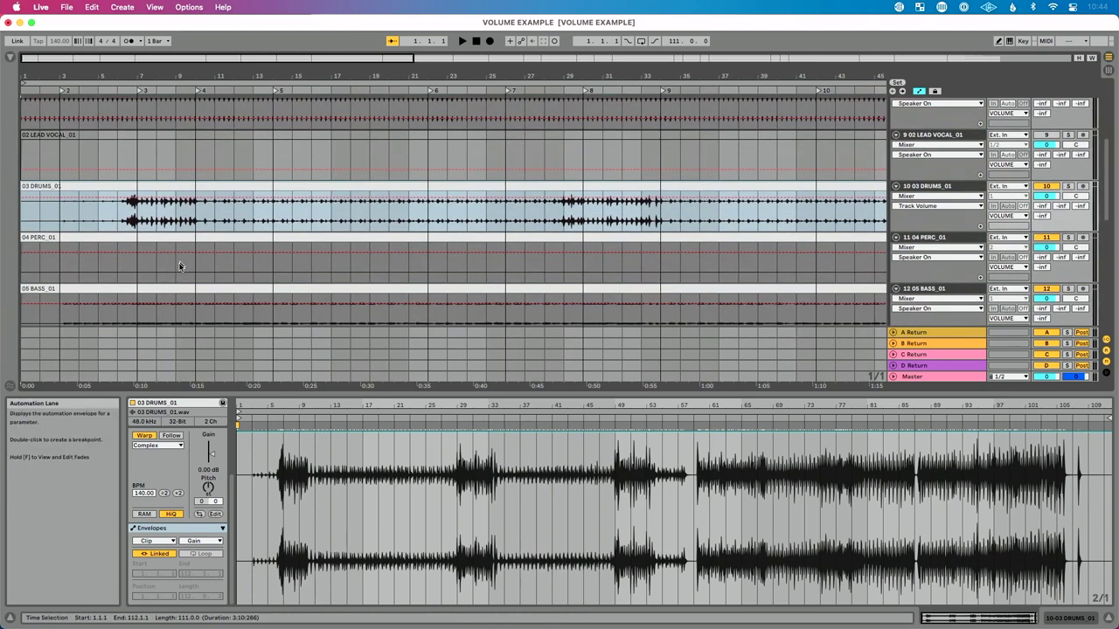
Hide the automation lanes, and try deleting the drum audio from bar 7 to bar 10 before undoing the deletion.
click(919, 91)
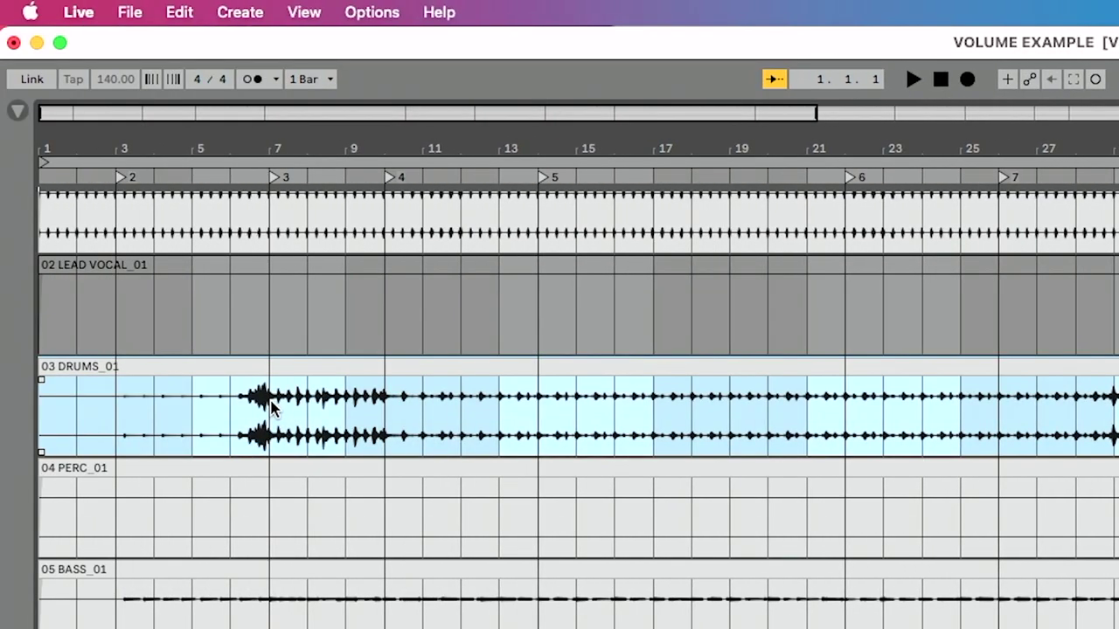
drag(271, 406, 406, 411)
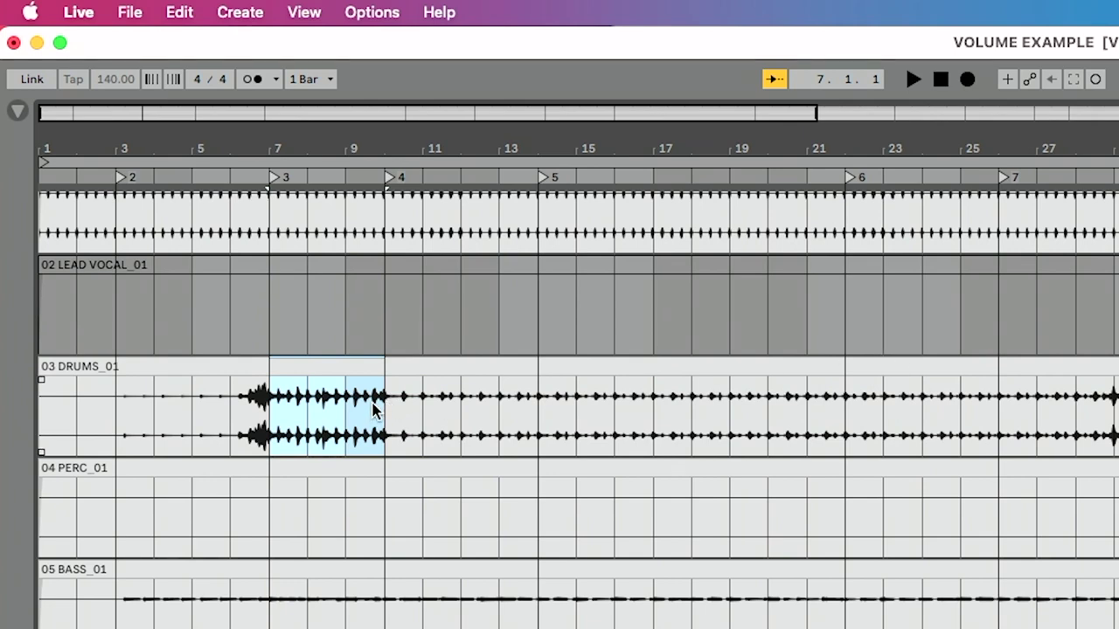
key(Delete)
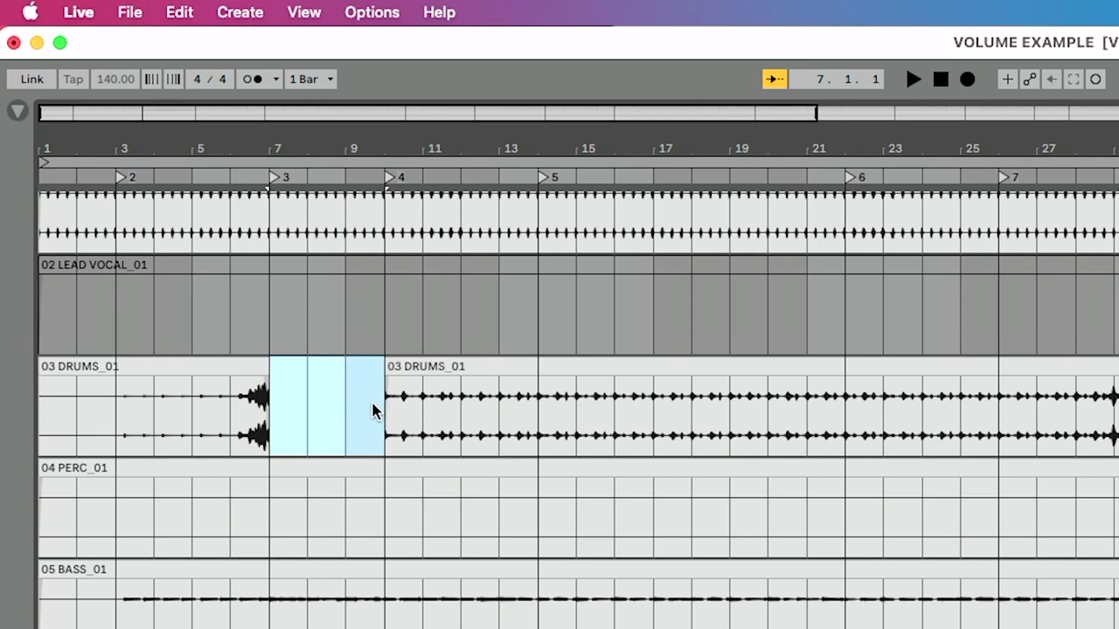
key(super+z)
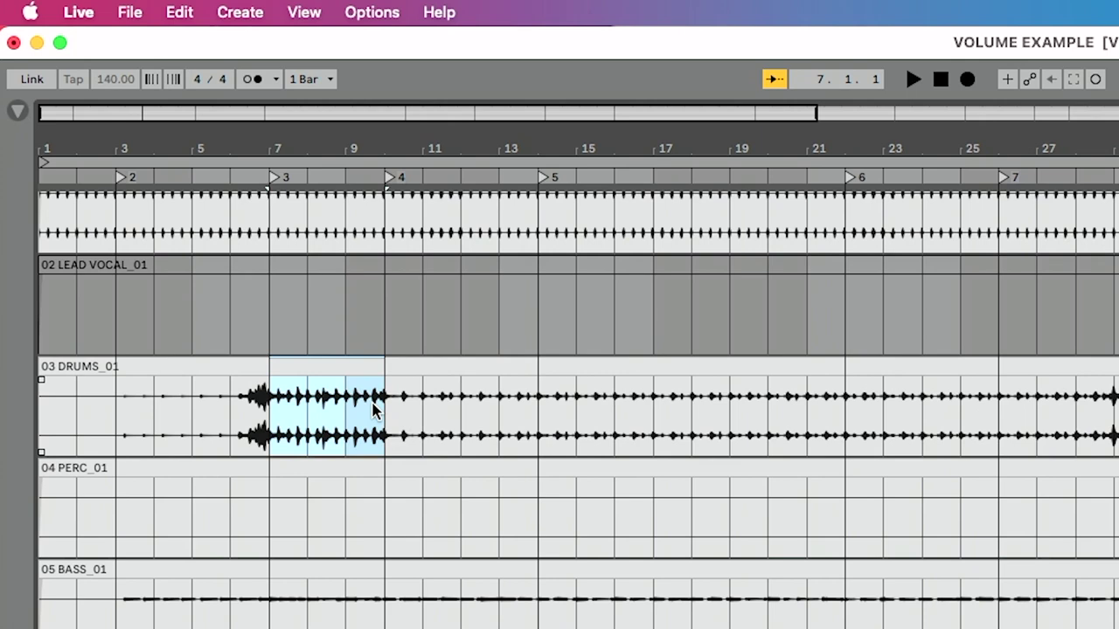
Deactivate the selected drum section between bars 7 and 10, undo it, and deactivate it once more.
key(0)
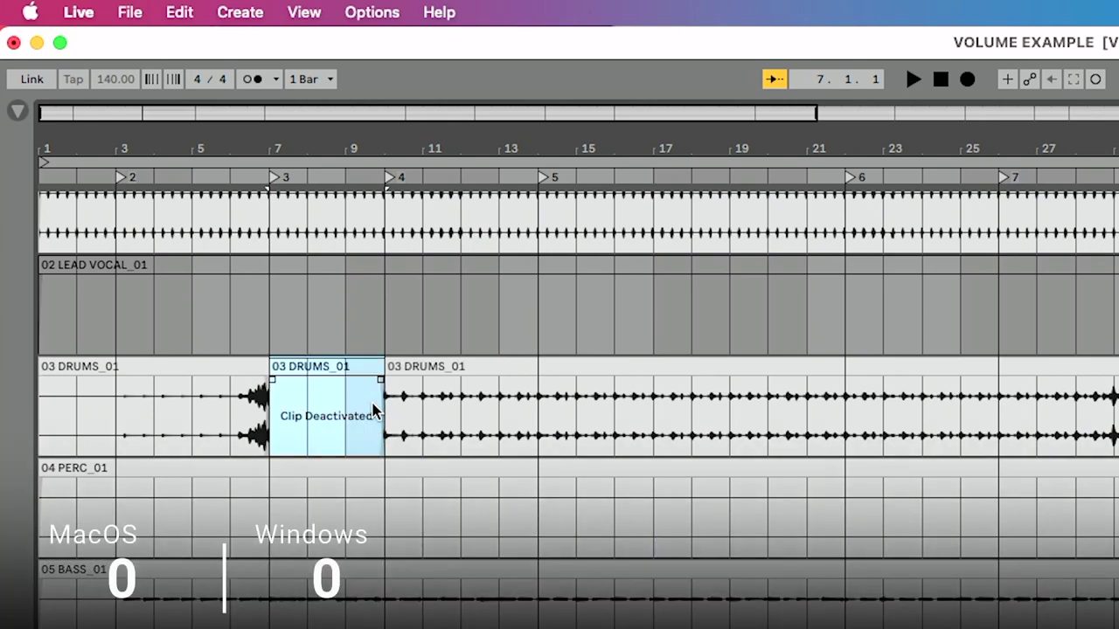
key(super+z)
right_click(336, 367)
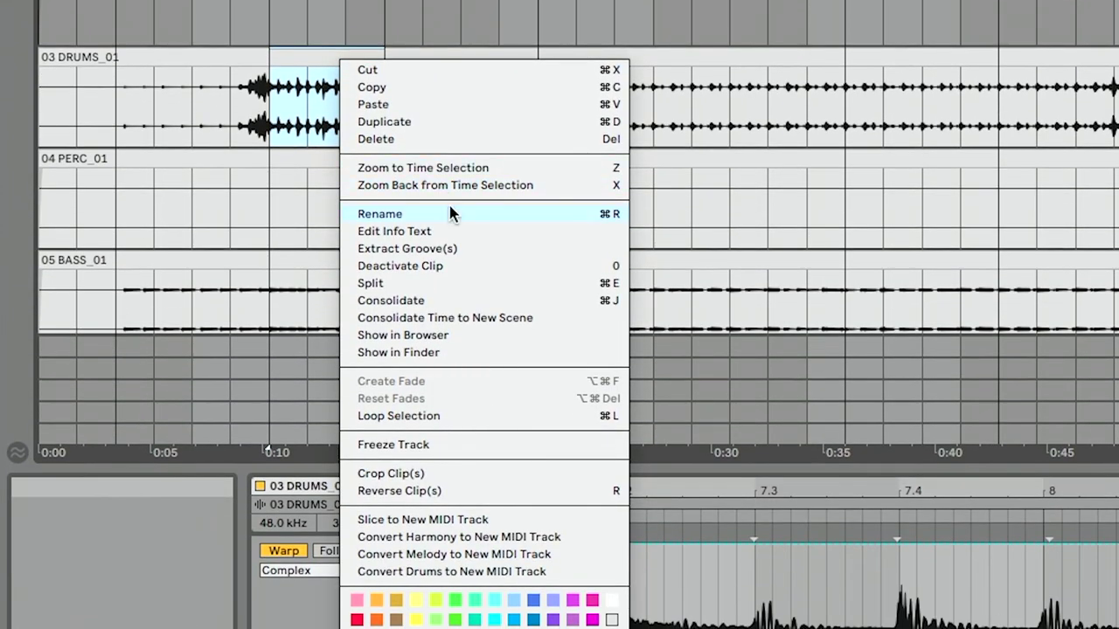
click(450, 266)
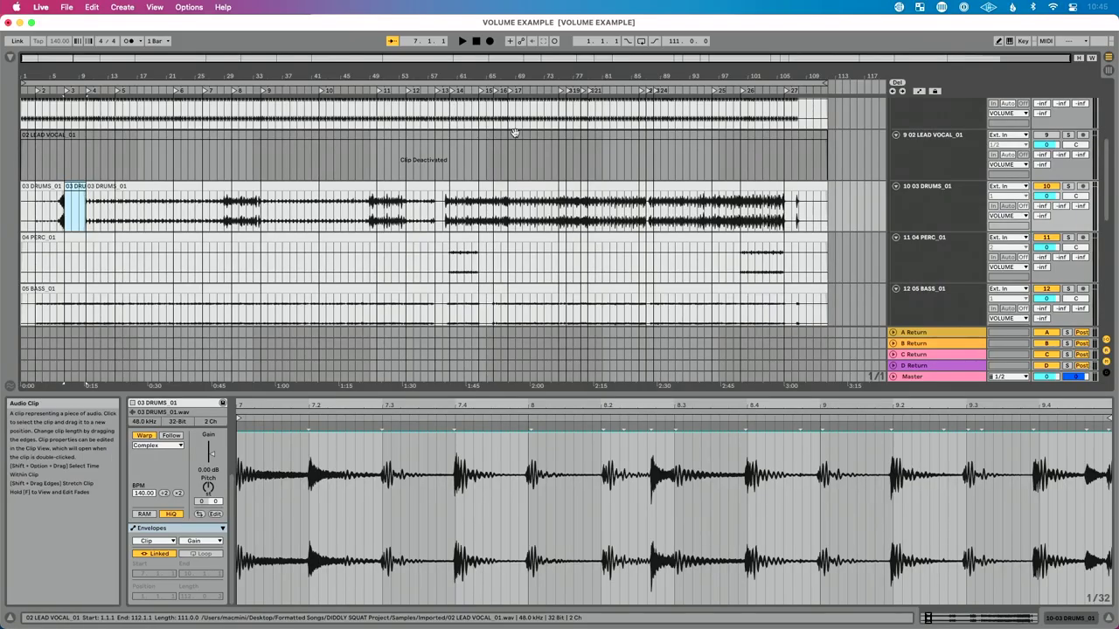
Fold the VOLUME group and unfold it again to show its tracks.
scroll(921, 171, up, 5)
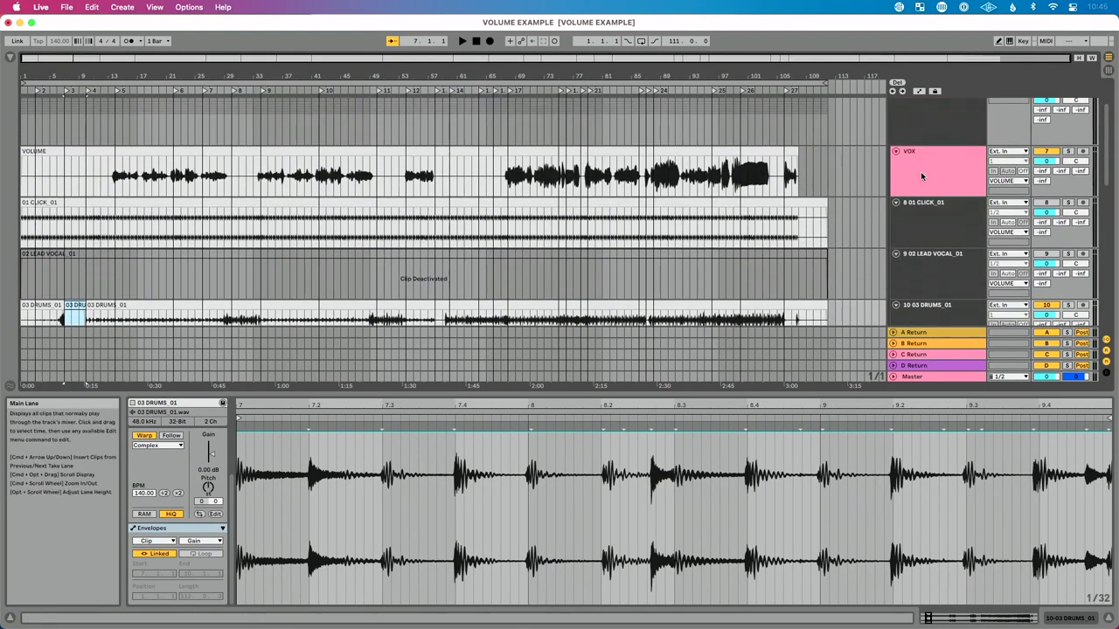
scroll(921, 157, up, 2)
click(894, 158)
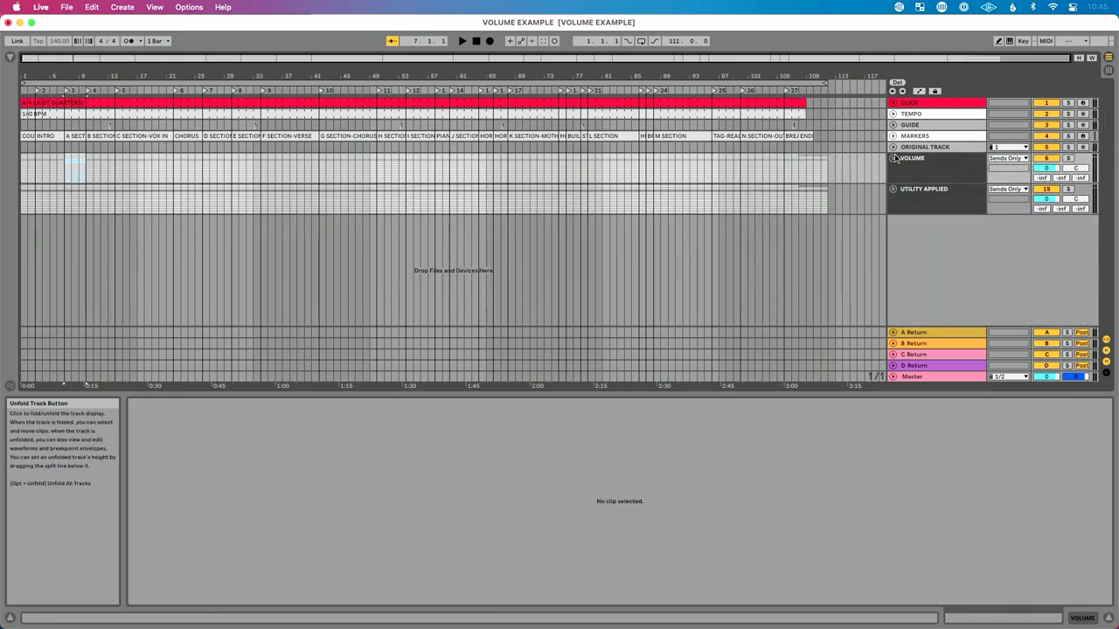
click(894, 159)
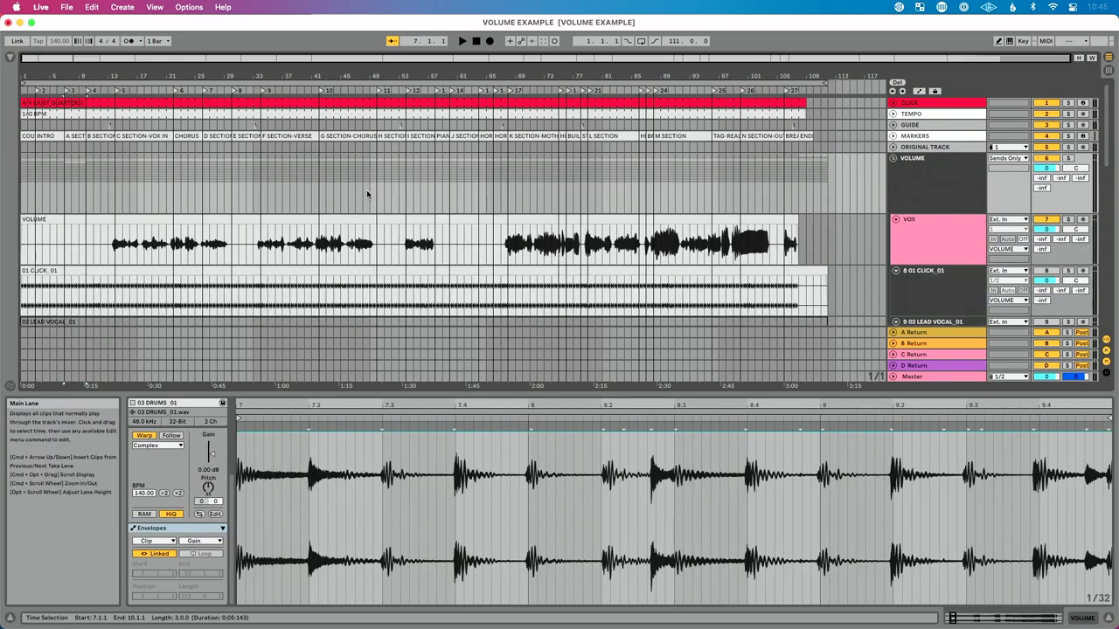
Deactivate the short drum clip between bars 7 and 10 on the 03 DRUMS_01 track again.
scroll(367, 194, down, 5)
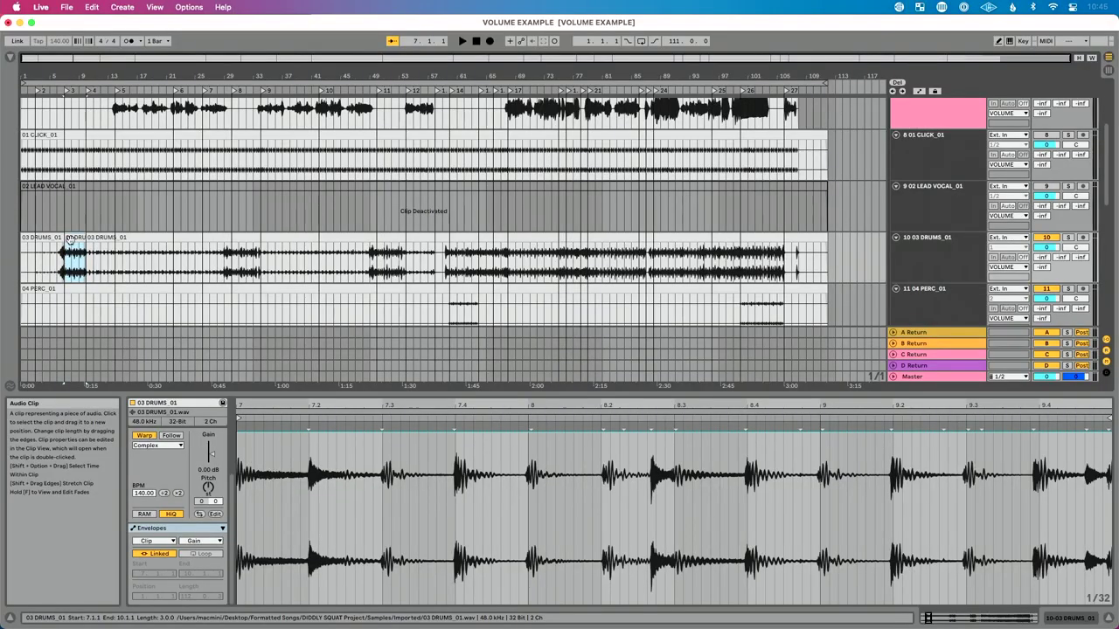
key(0)
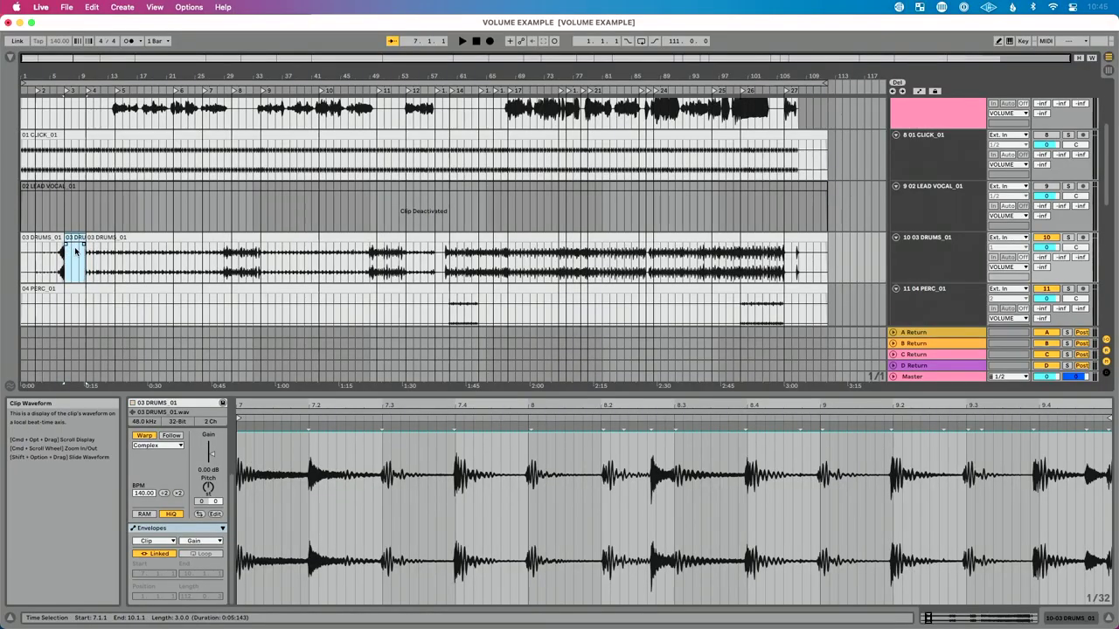
Add crossfades of about half a bar before and after the deactivated drum clip, at bars 7 and 10.
key(z)
scroll(174, 254, left, 3)
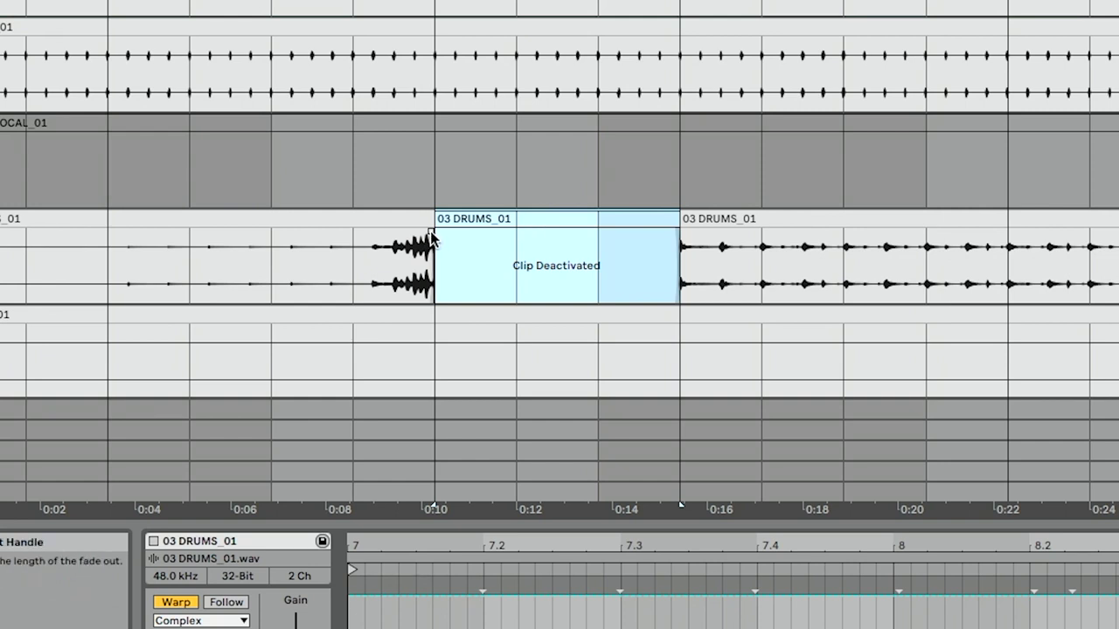
drag(430, 238, 389, 244)
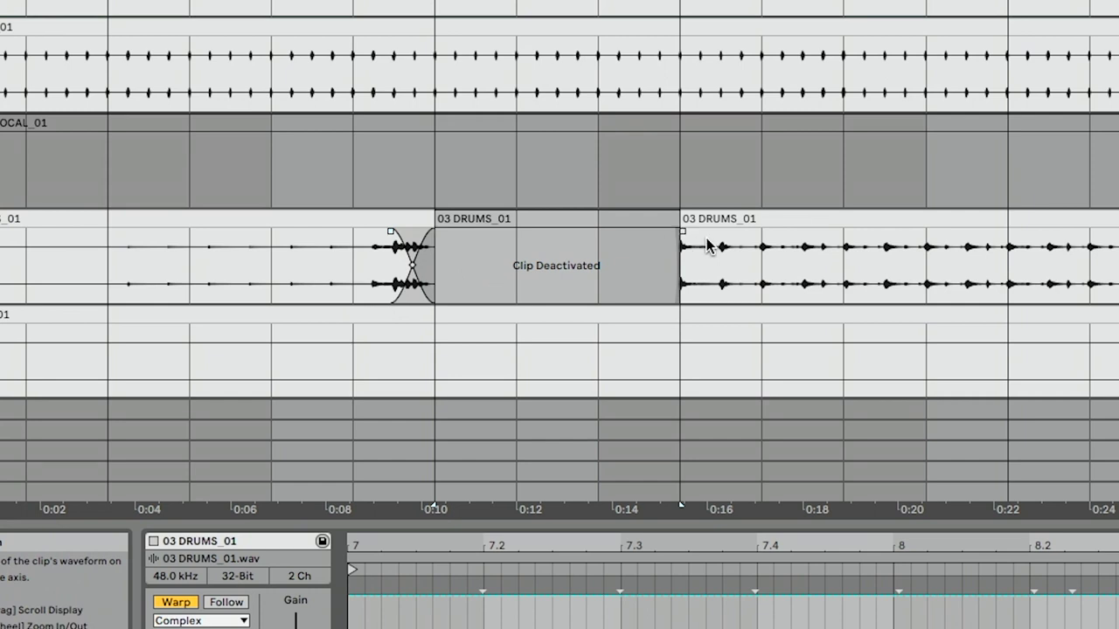
drag(683, 233, 722, 241)
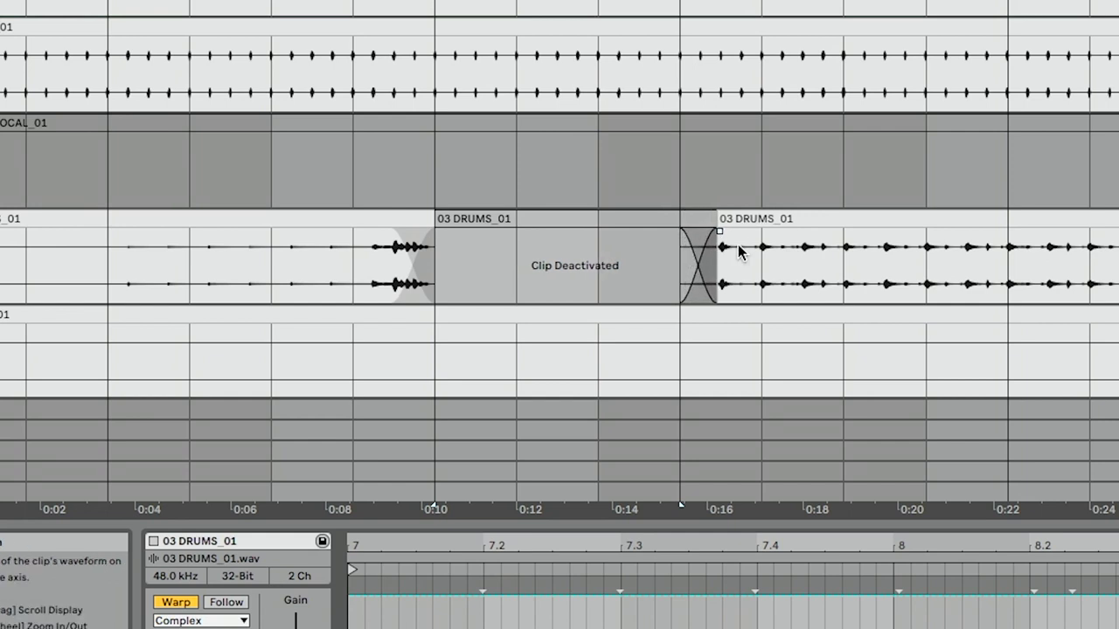
Trim the start of the drum clip following the deactivated section back to bar 10, and check its track in the mixer.
drag(720, 217, 671, 217)
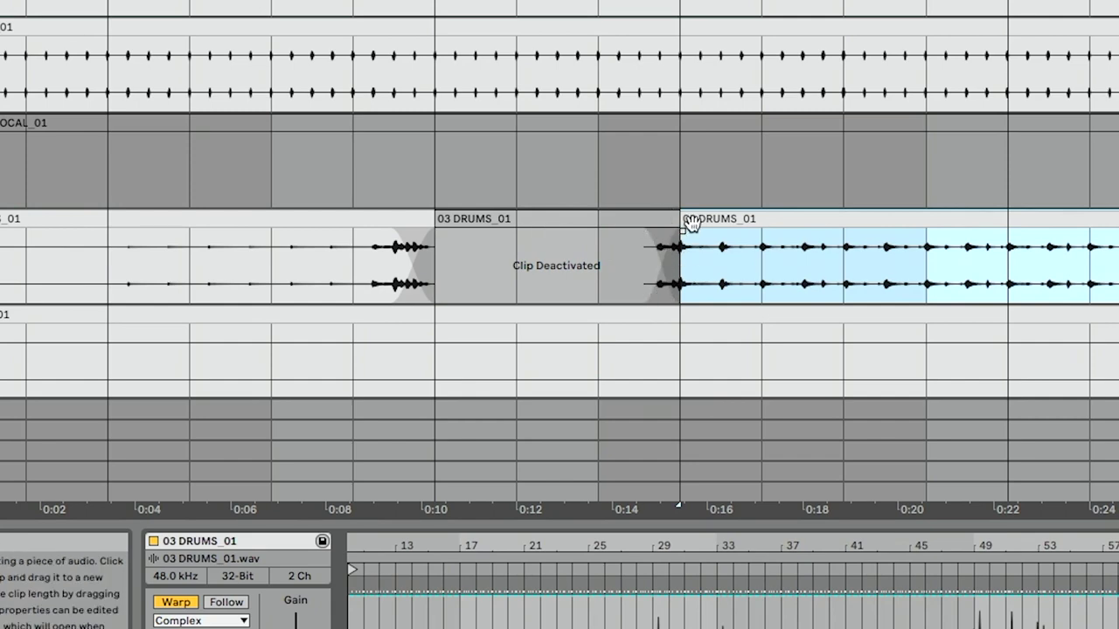
drag(744, 224, 781, 224)
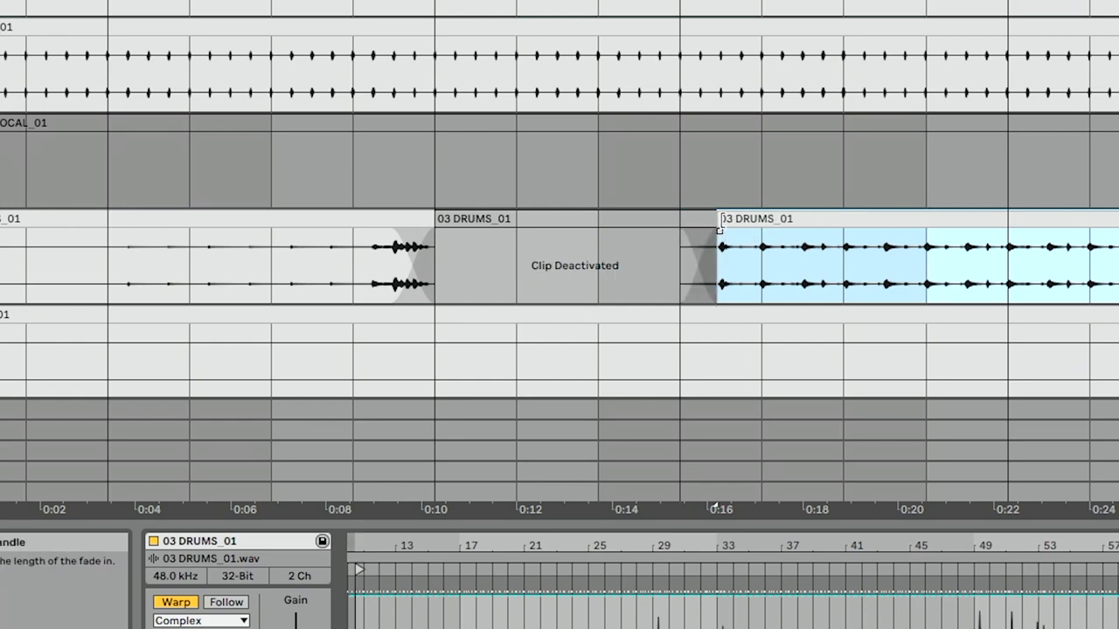
drag(720, 218, 682, 216)
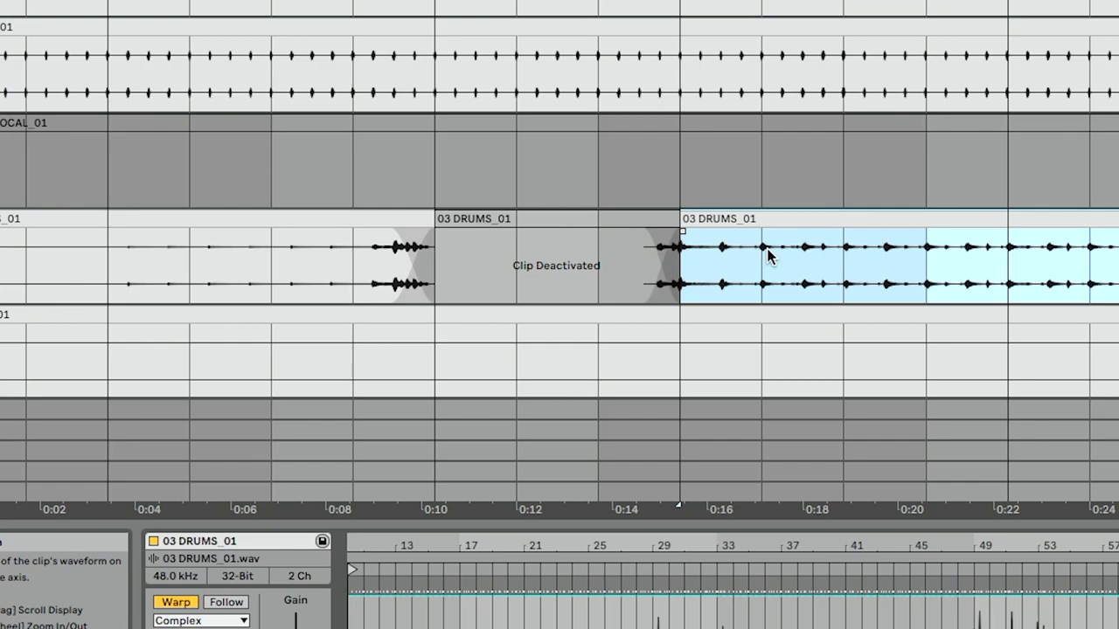
key(Tab)
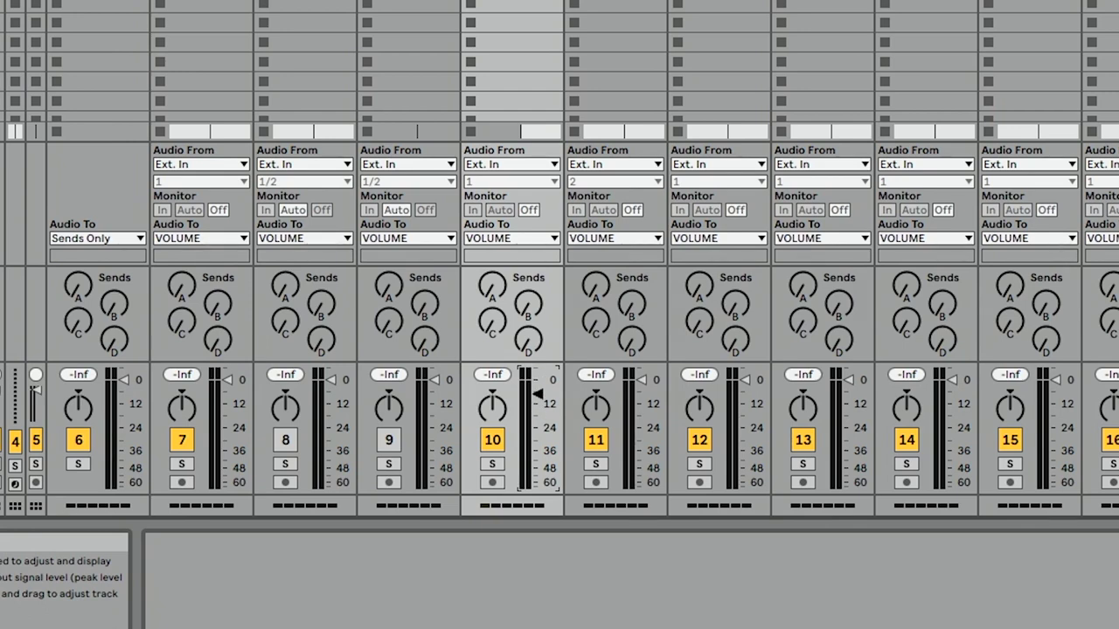
key(Tab)
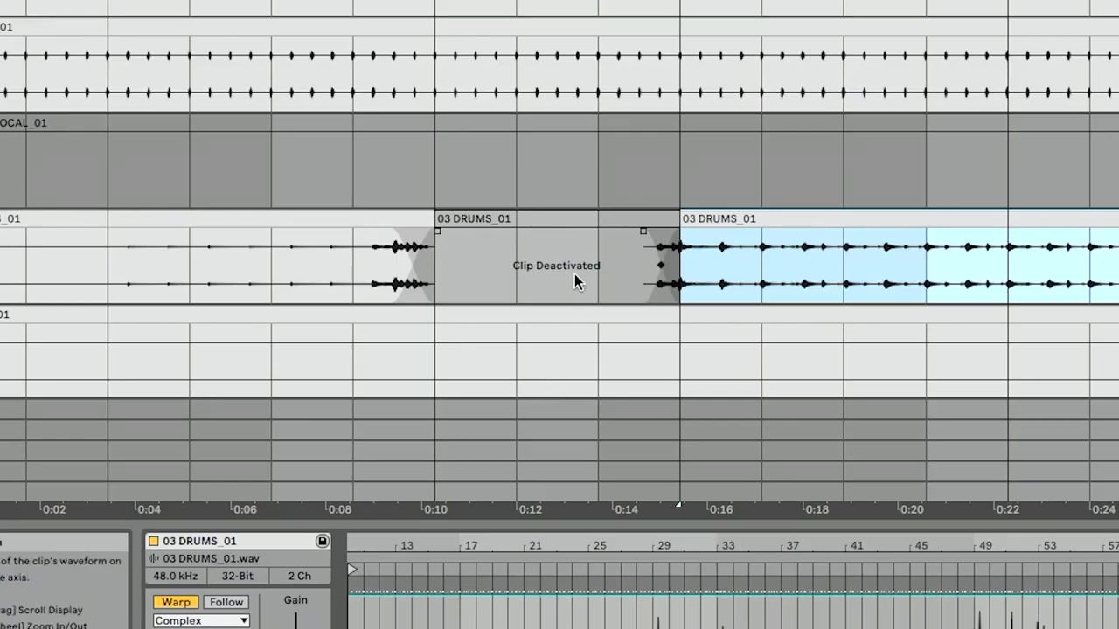
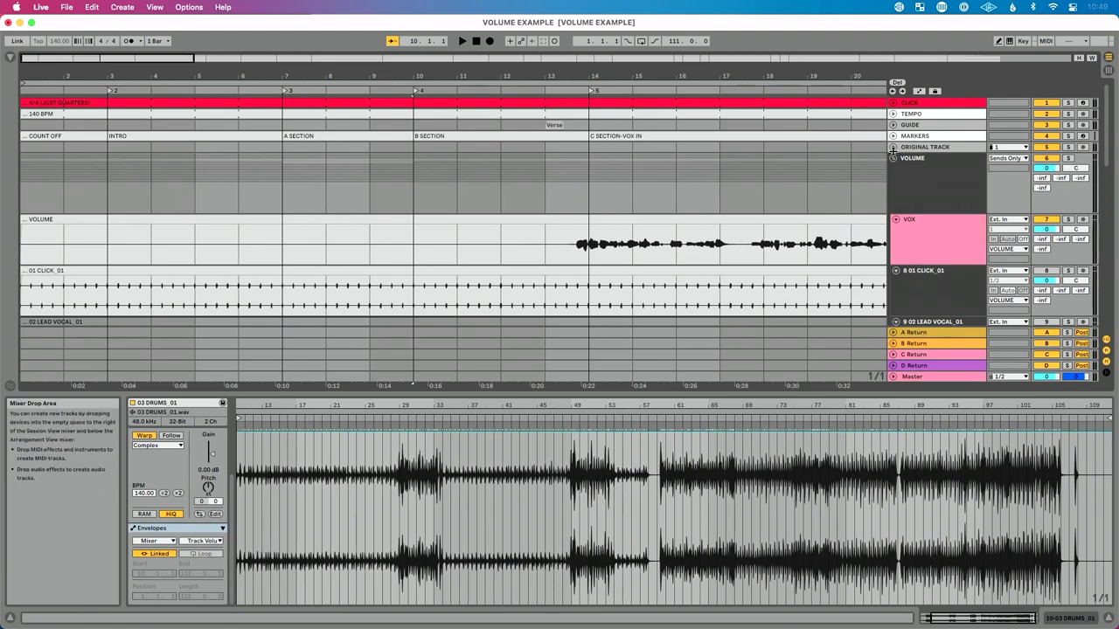
Fold the VOLUME group and unfold the UTILITY APPLIED group to bring up its 03 DRUMS_01 track.
click(892, 159)
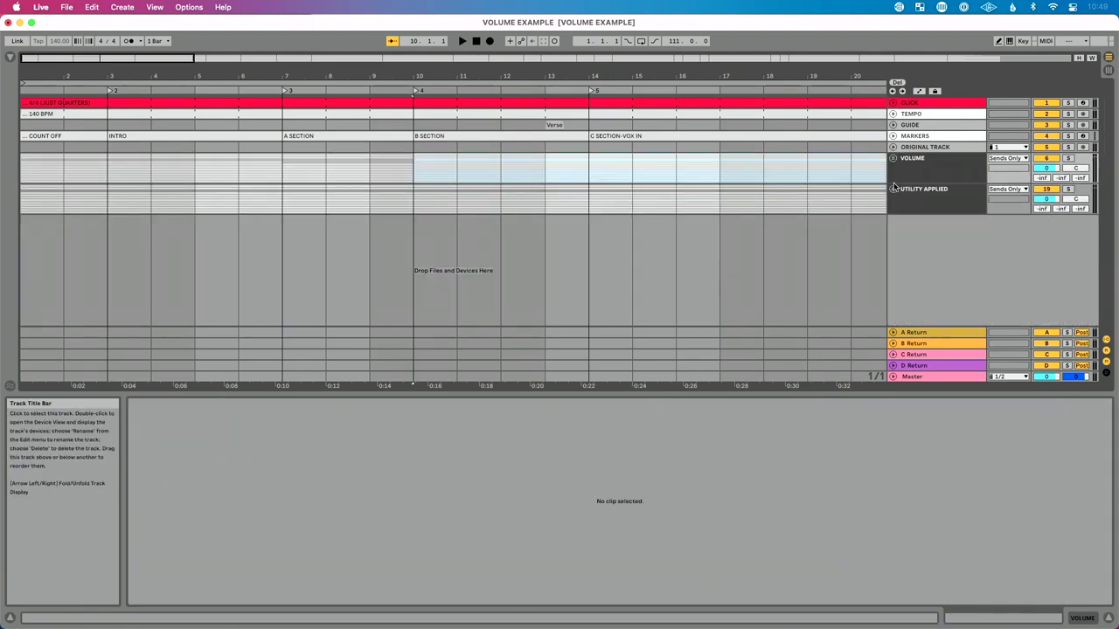
click(893, 192)
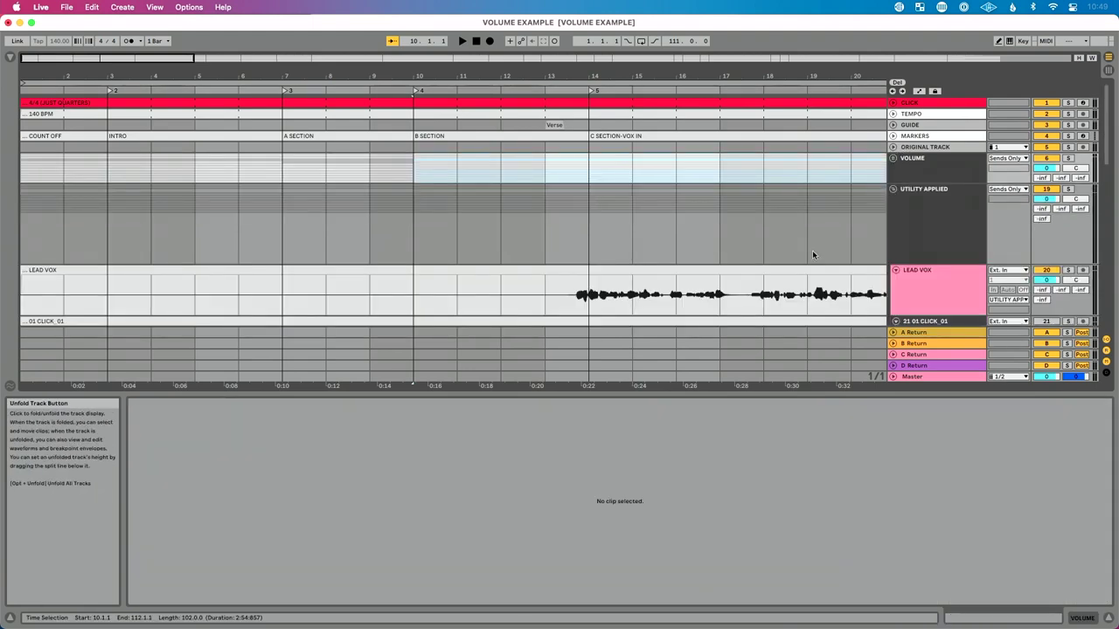
scroll(800, 259, down, 10)
scroll(800, 263, down, 1)
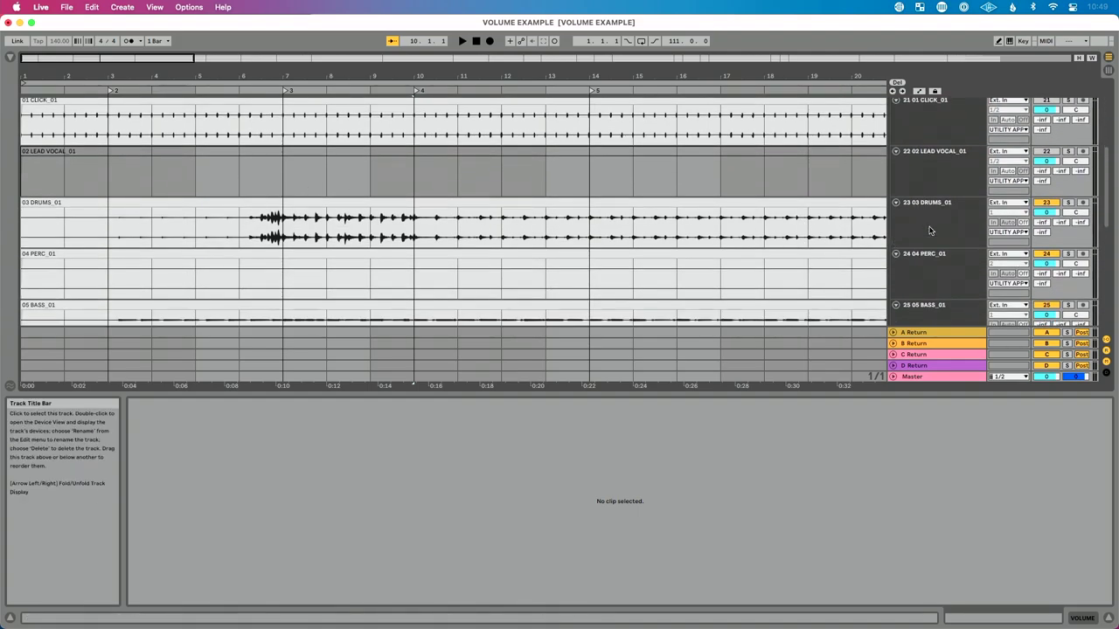
Show automation lanes and display the Utility device's Gain parameter on the 03 DRUMS_01 track.
key(a)
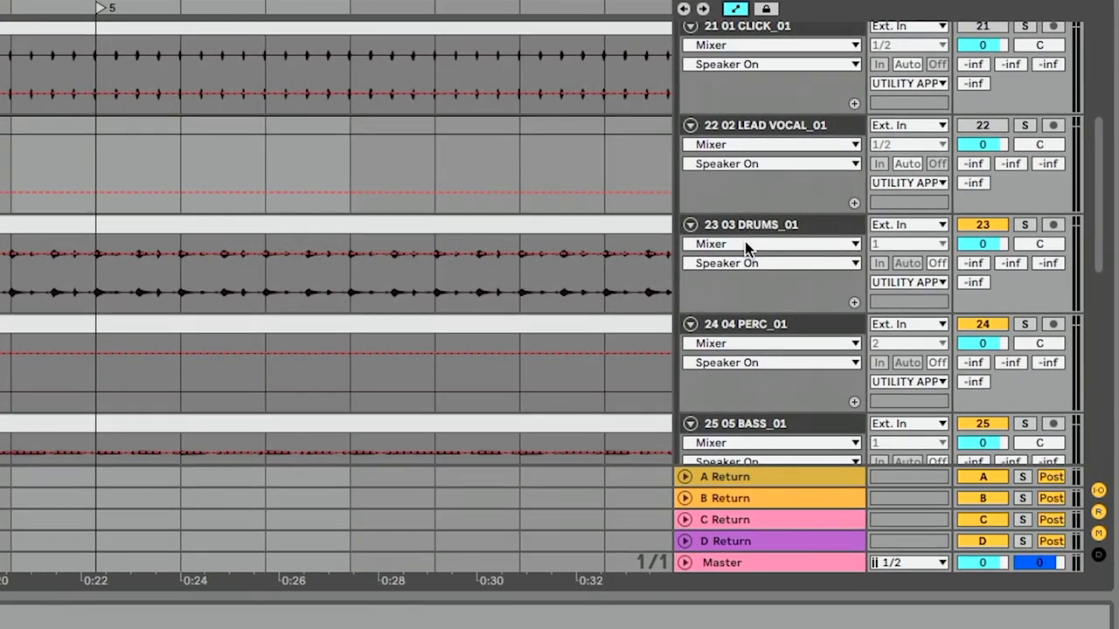
click(754, 242)
click(733, 277)
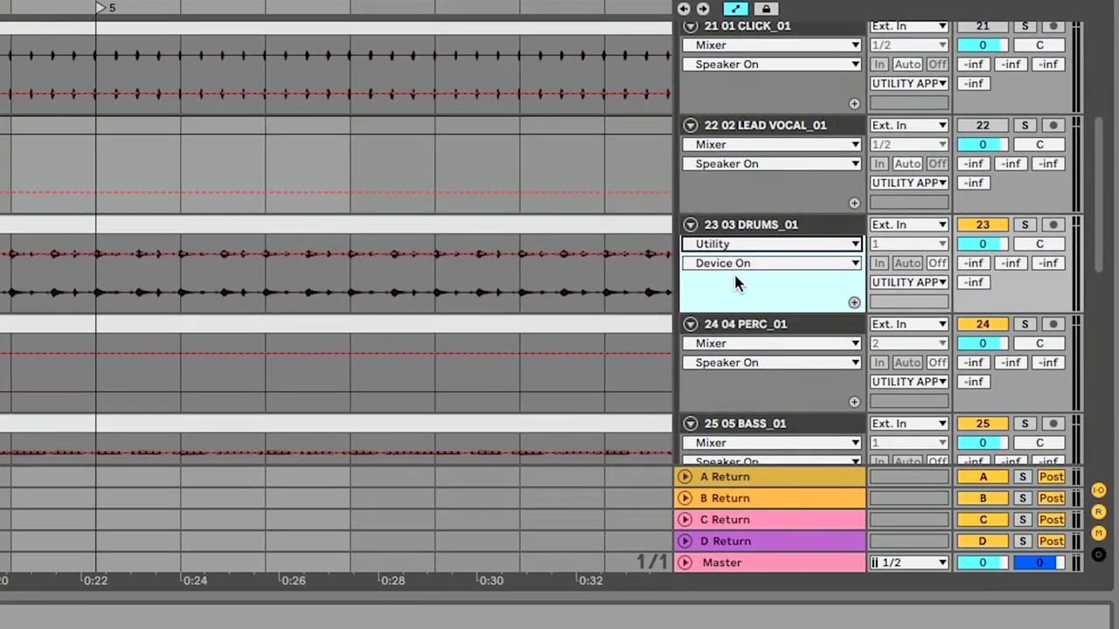
click(740, 262)
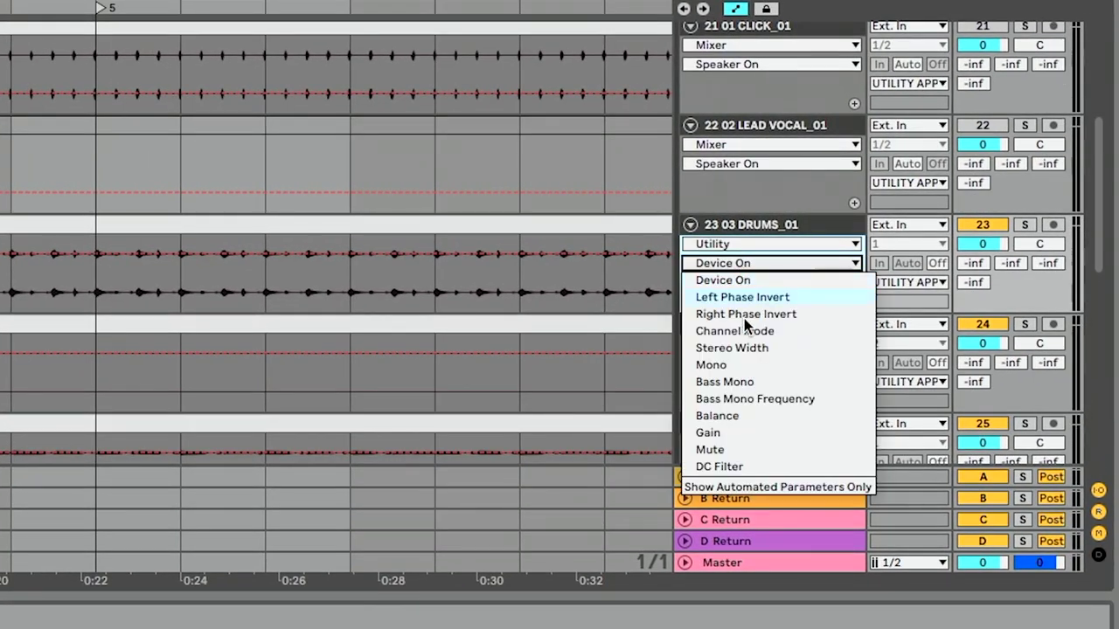
click(708, 433)
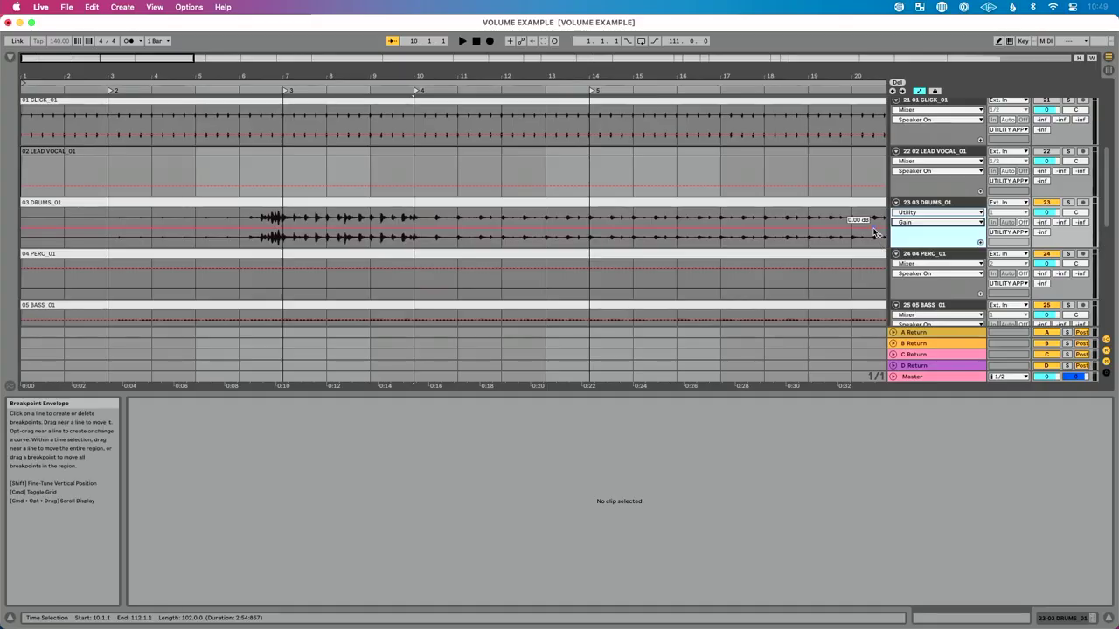
Add a second Utility audio effect to the 03 DRUMS_01 track and delete it again.
click(12, 59)
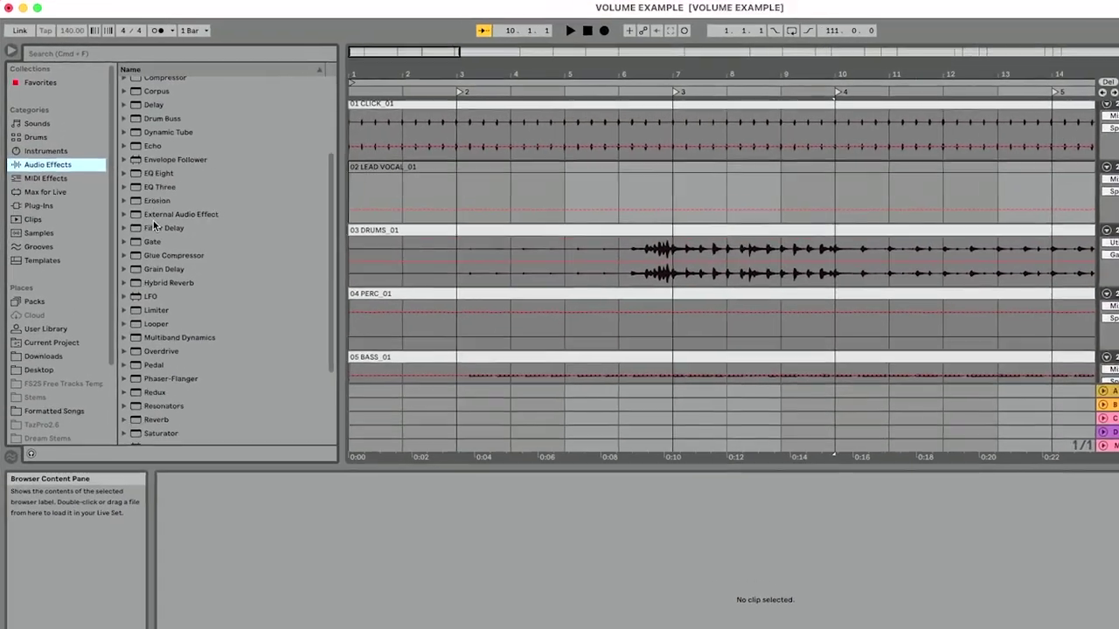
scroll(123, 201, down, 3)
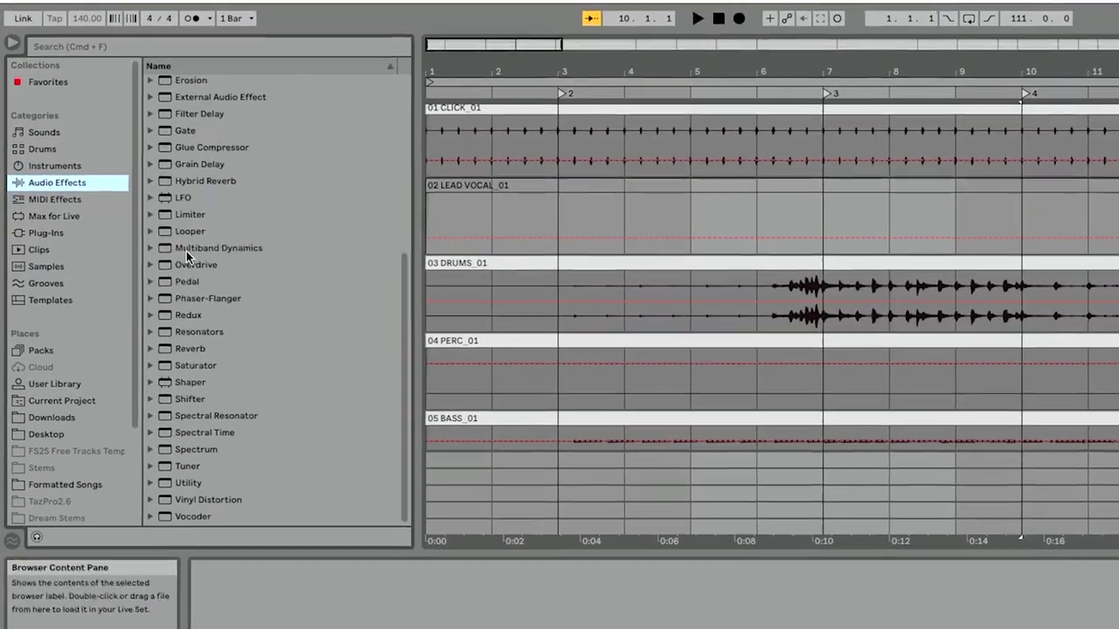
drag(209, 526, 1005, 324)
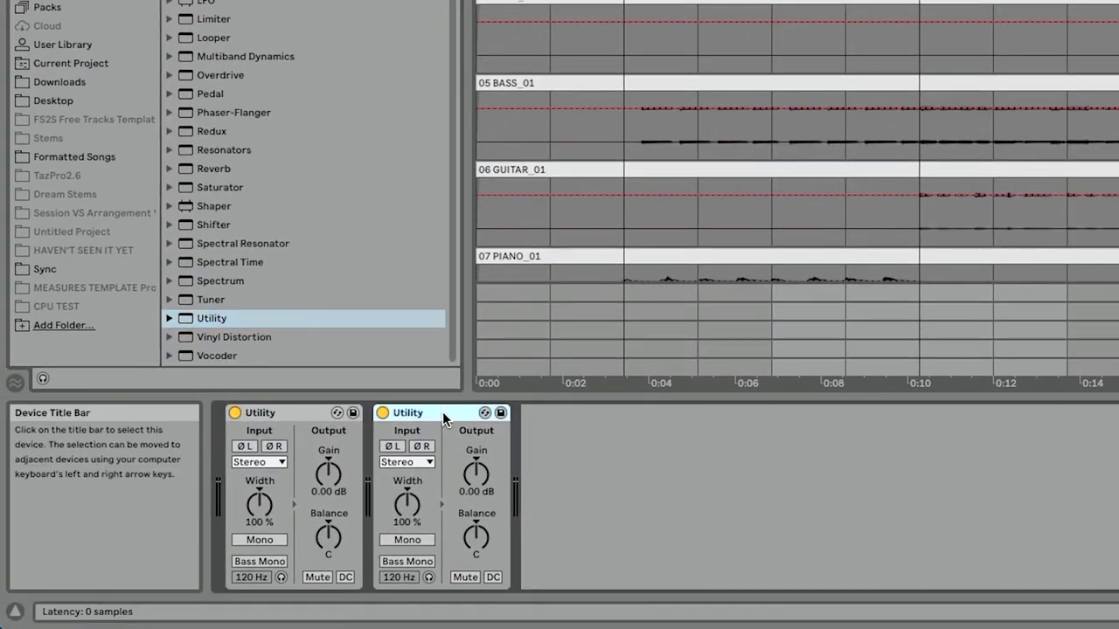
key(Delete)
click(15, 382)
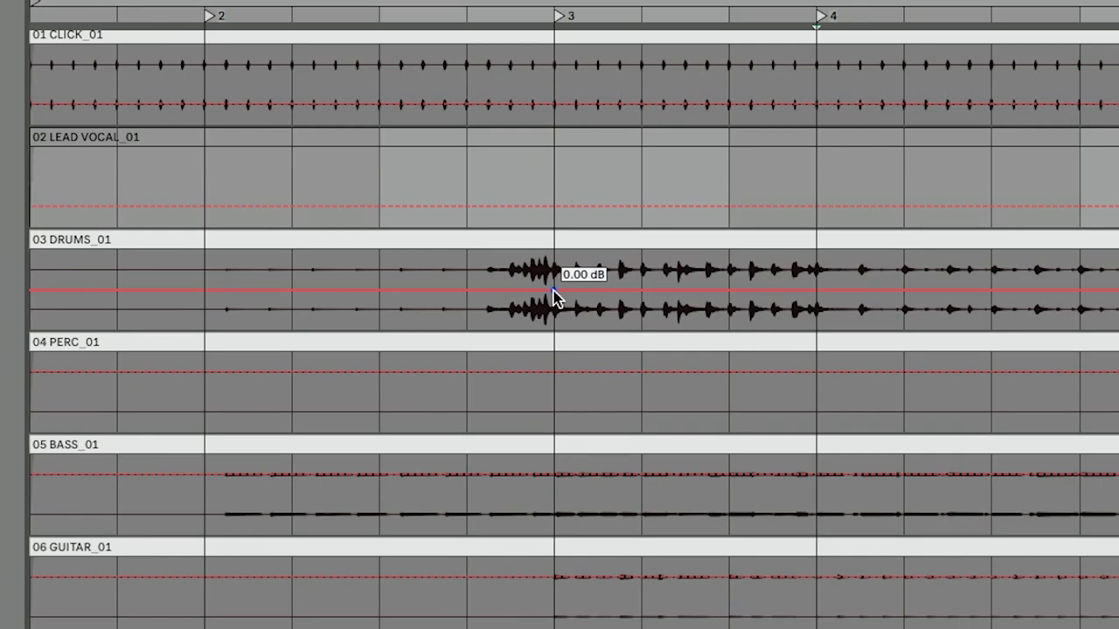
Set the fixed grid to 1/16 and insert a falling curve shape into the drum track's Utility gain automation around bar 7.
drag(568, 291, 570, 293)
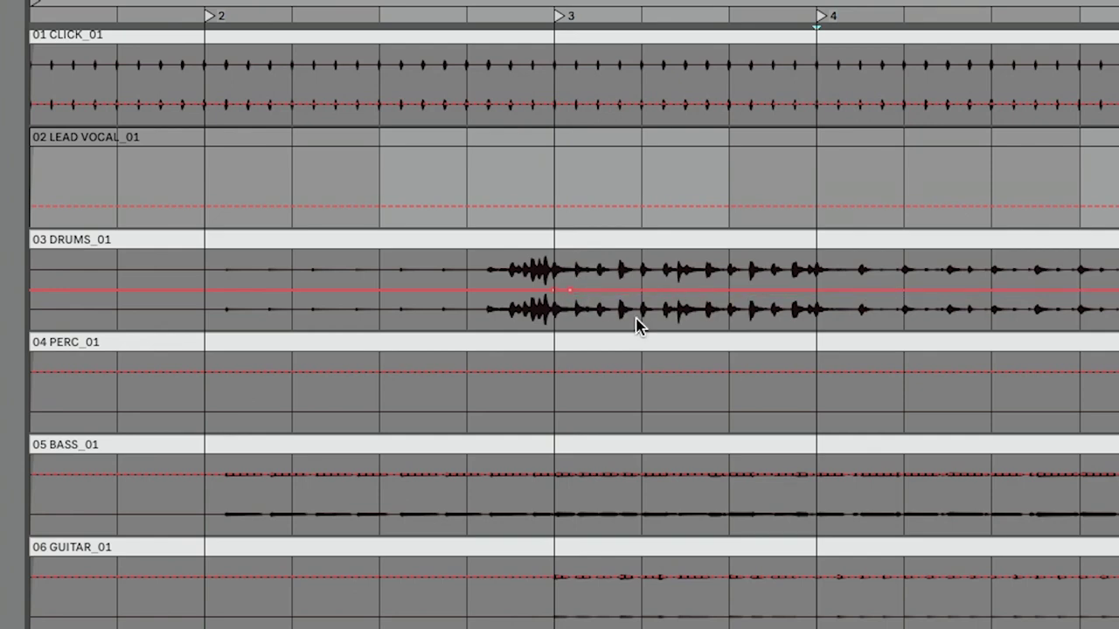
right_click(542, 320)
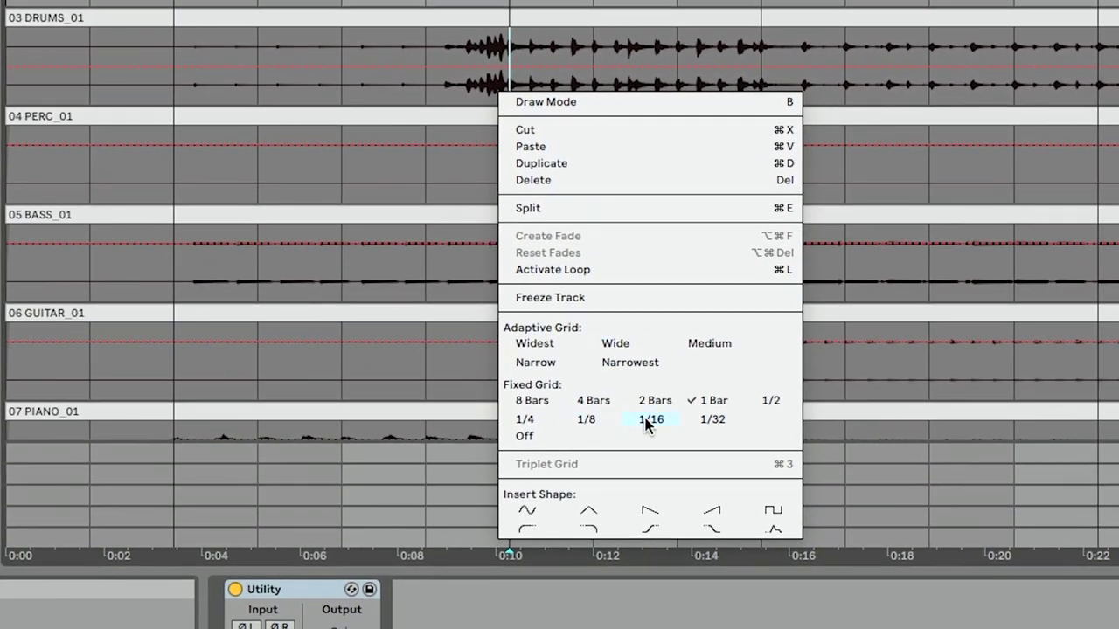
click(650, 420)
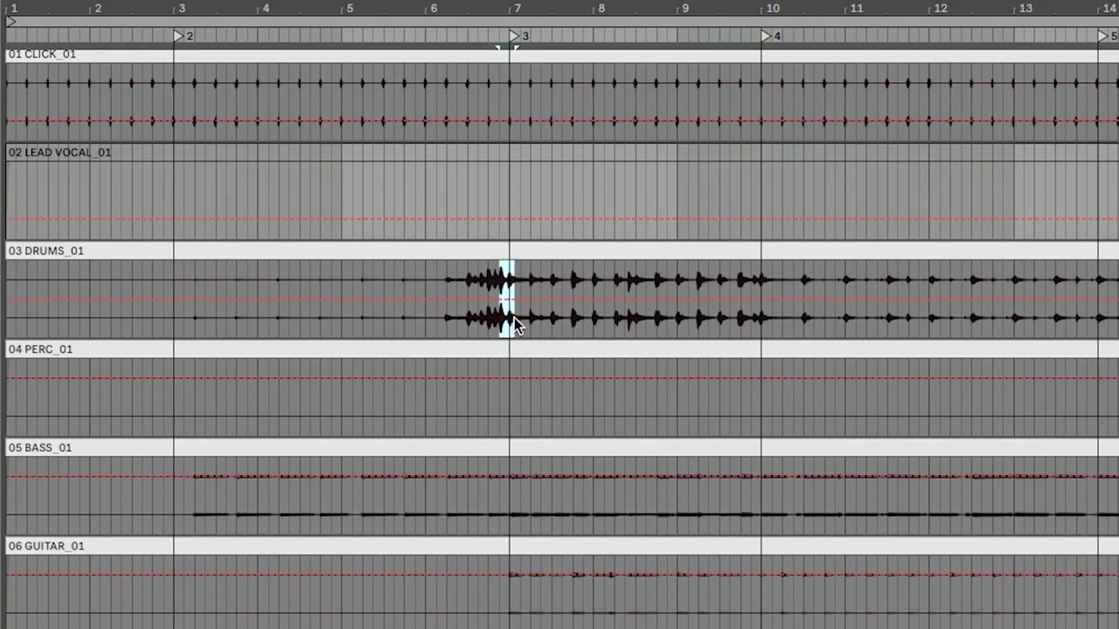
right_click(519, 322)
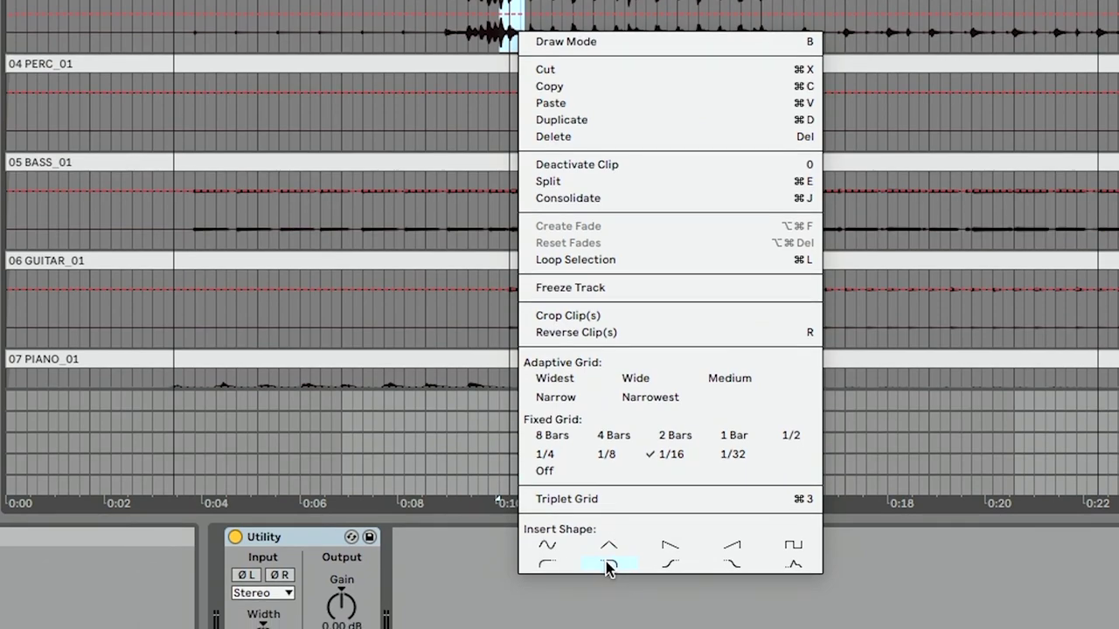
click(606, 562)
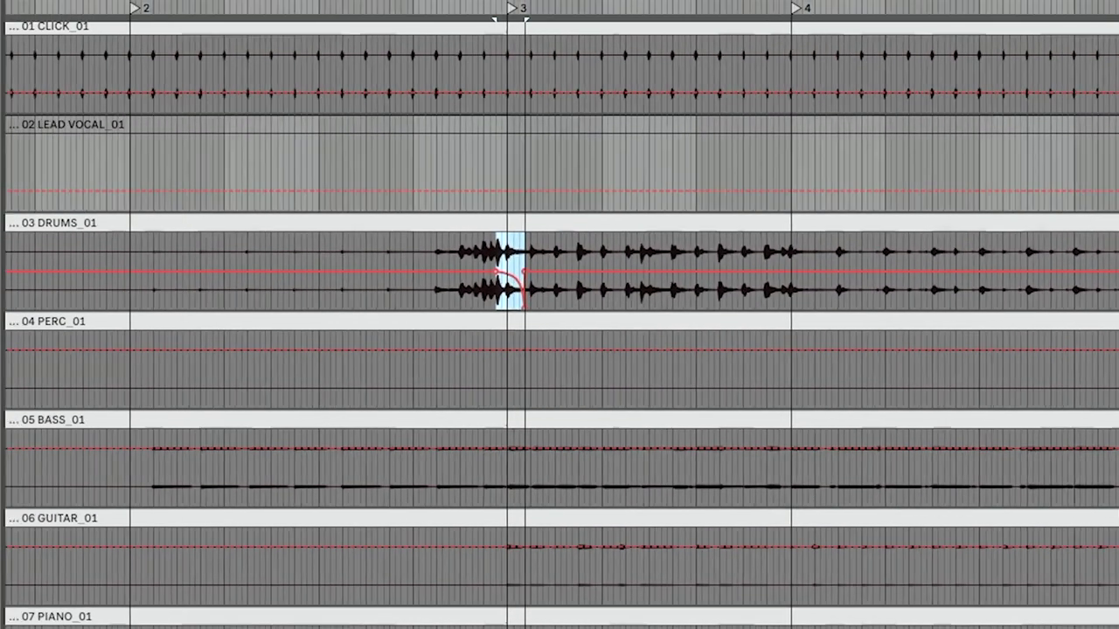
Raise the low breakpoint ending the drum track's Utility gain curve to about -11 dB.
key(plus)
key(plus)
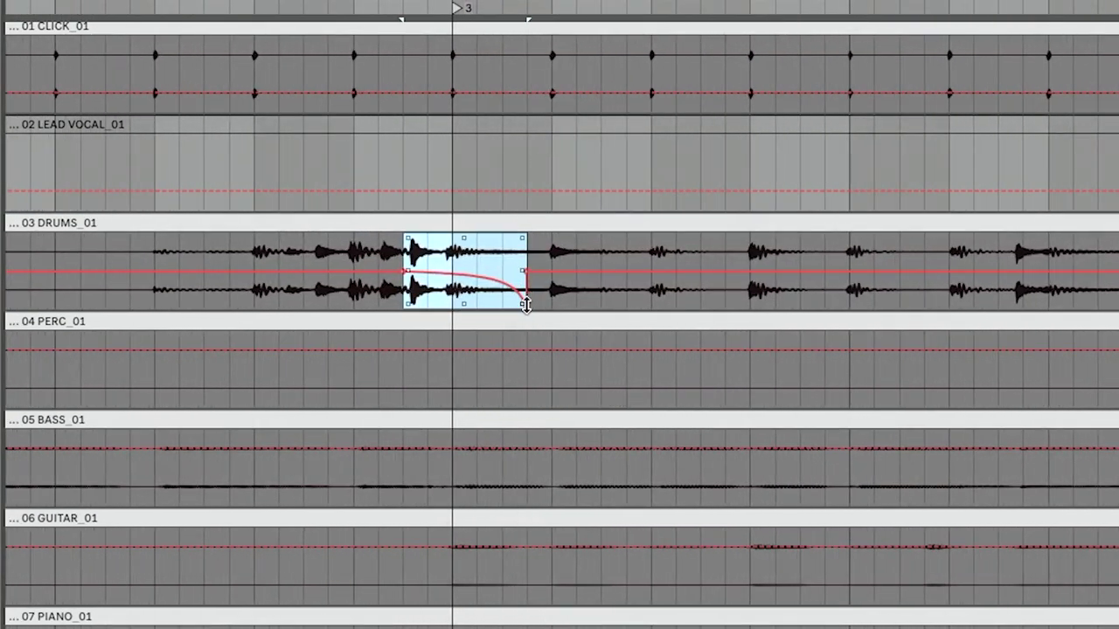
click(554, 294)
mouse_move(531, 281)
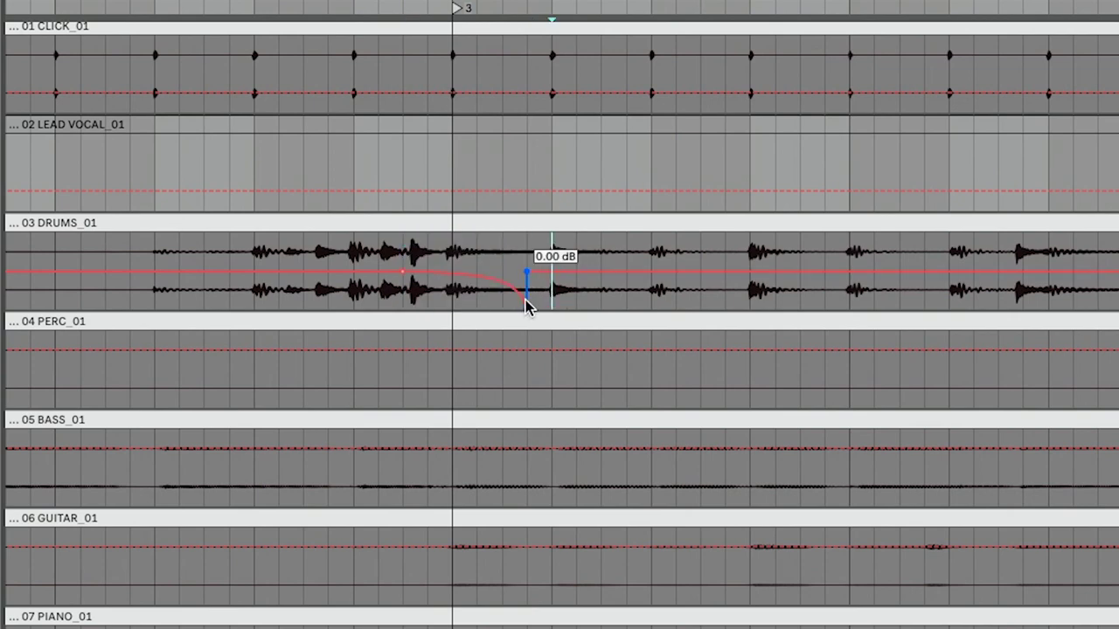
drag(527, 305, 526, 291)
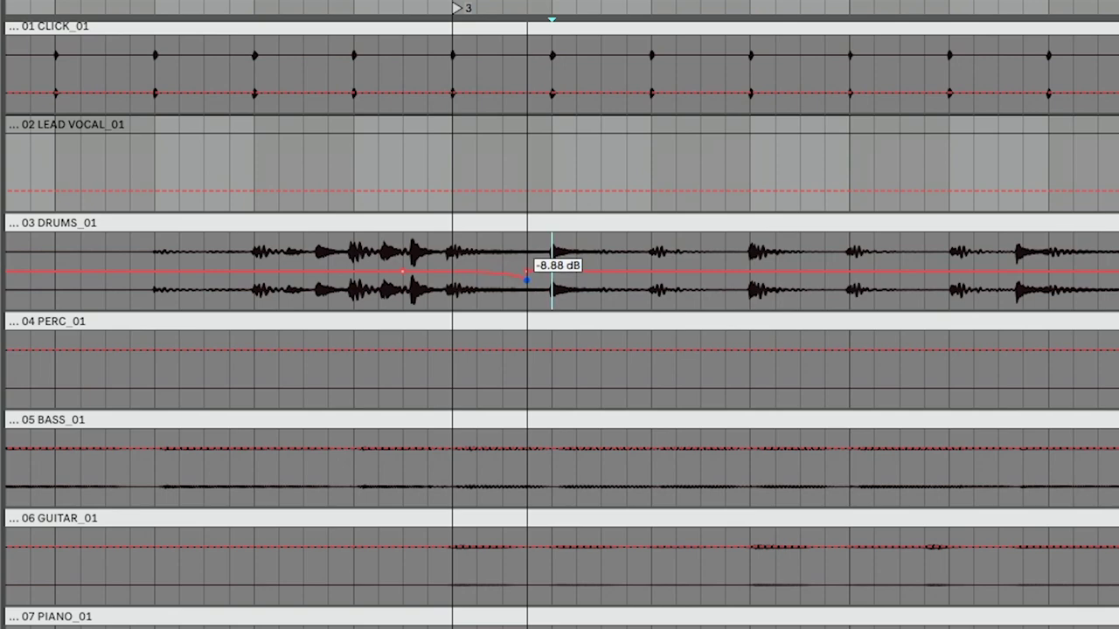
drag(526, 278, 528, 281)
right_click(529, 284)
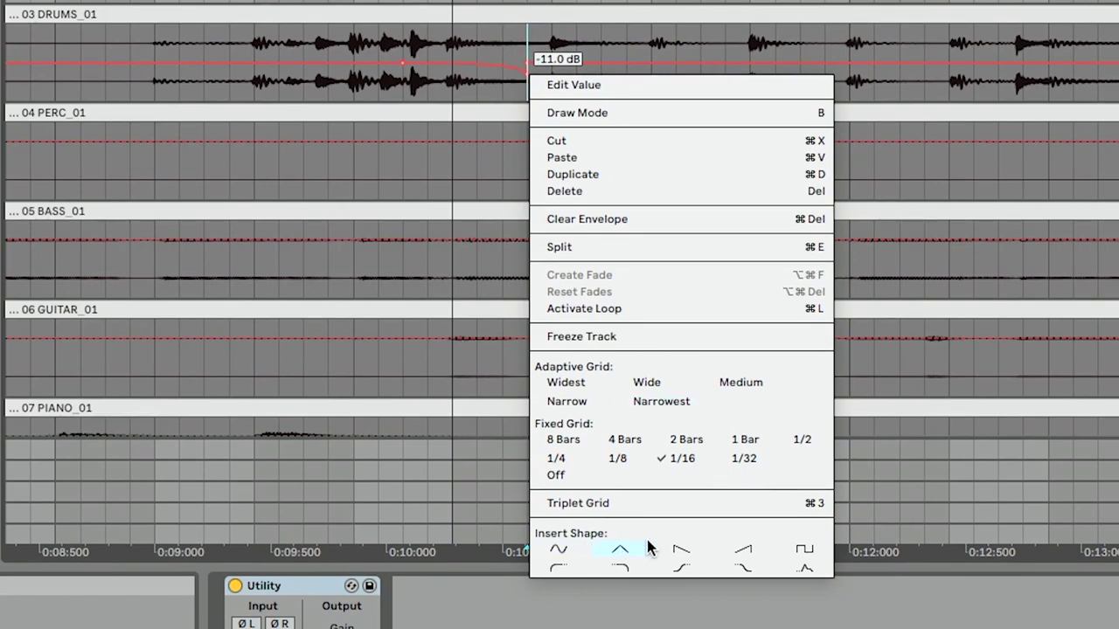
click(905, 99)
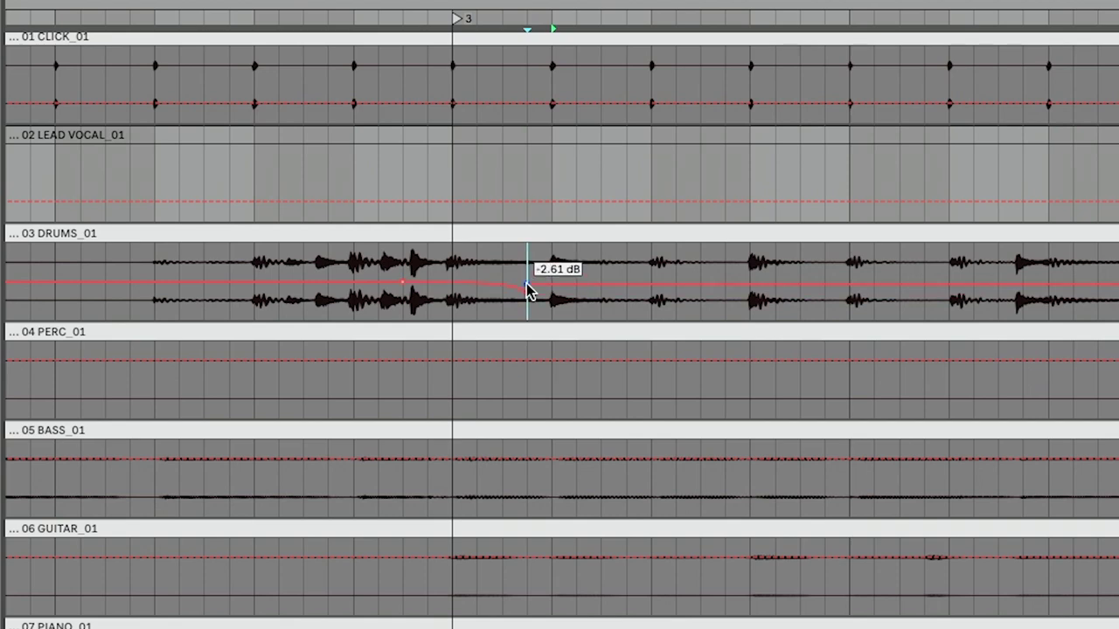
Lower the Utility gain line after the curve and set its starting breakpoint to exactly -2 dB.
drag(527, 289, 529, 297)
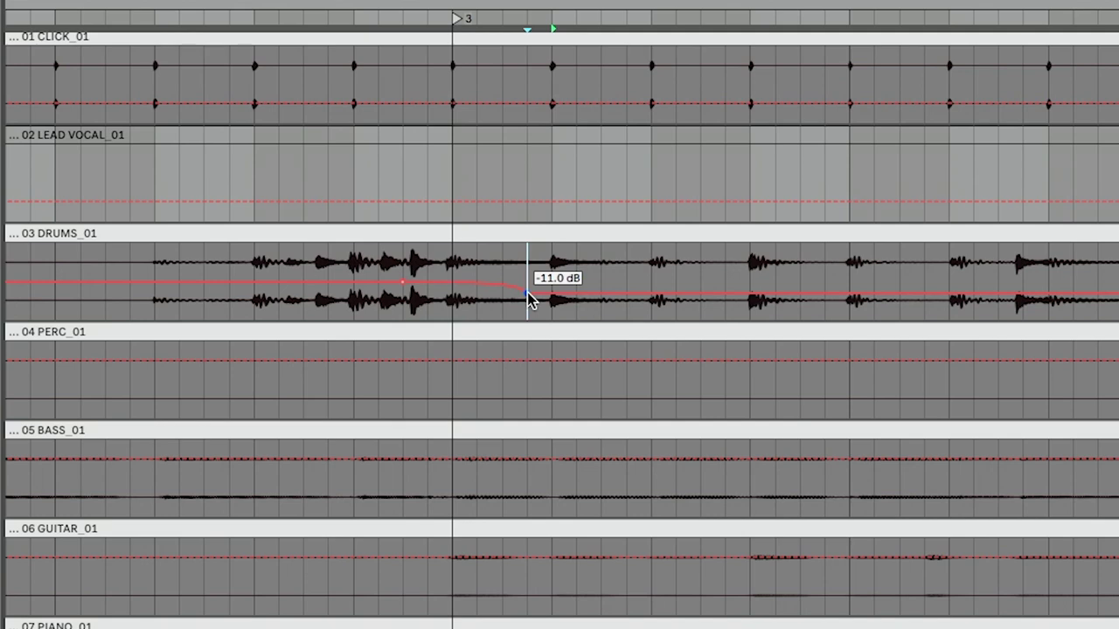
right_click(529, 299)
click(559, 308)
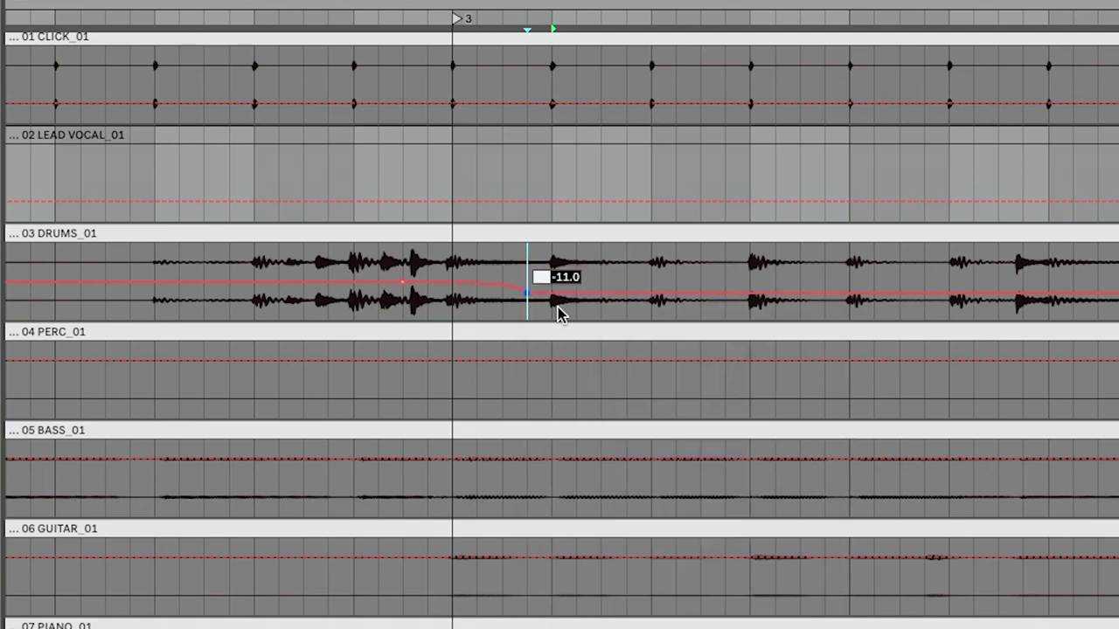
text(-2)
key(Return)
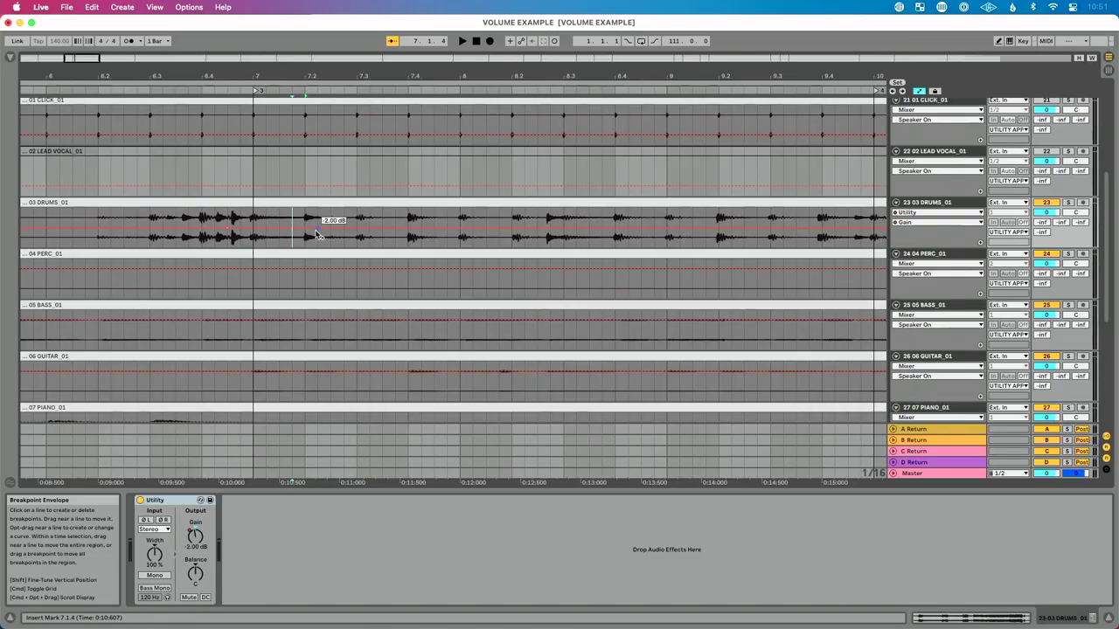
click(341, 228)
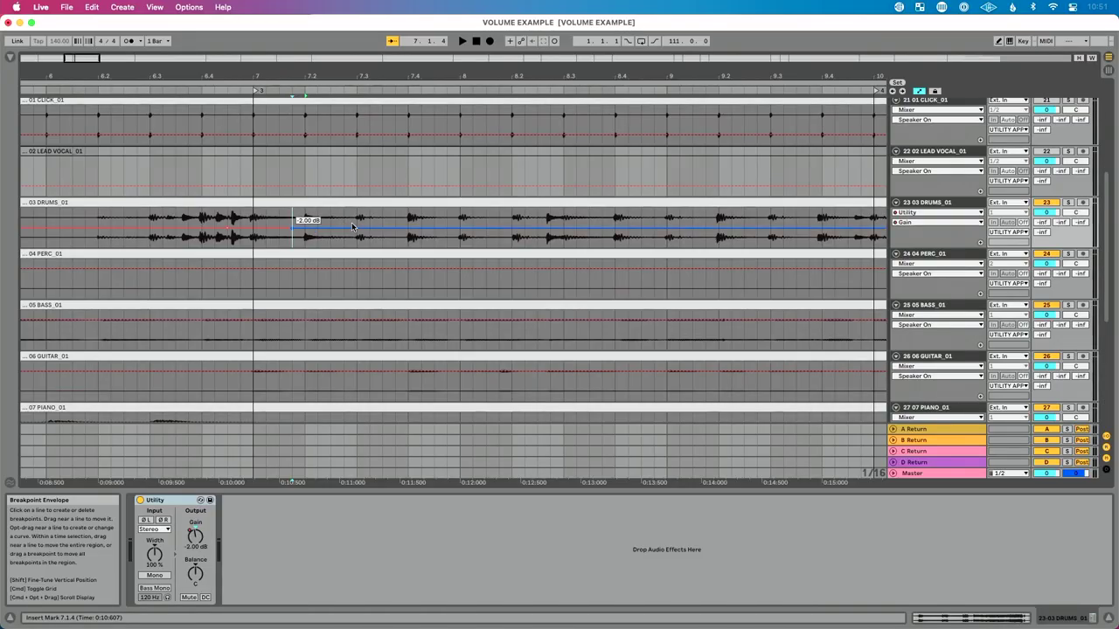
Enlarge the mixer in Session View and set the 03 DRUMS_01 track's volume (track 23) to -4 dB.
key(Tab)
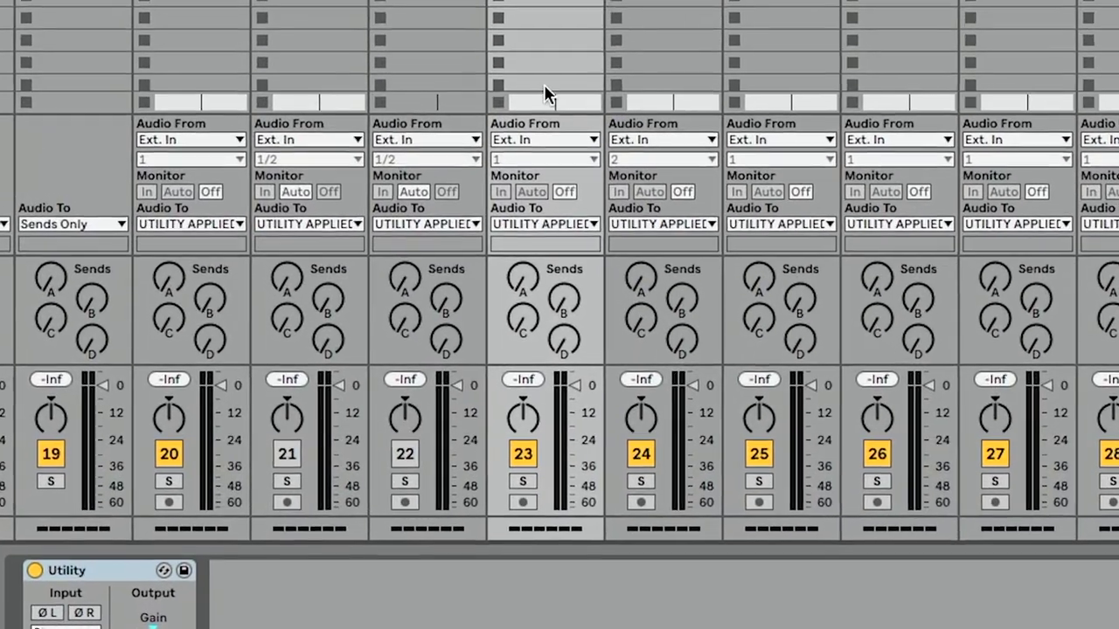
drag(583, 380, 581, 295)
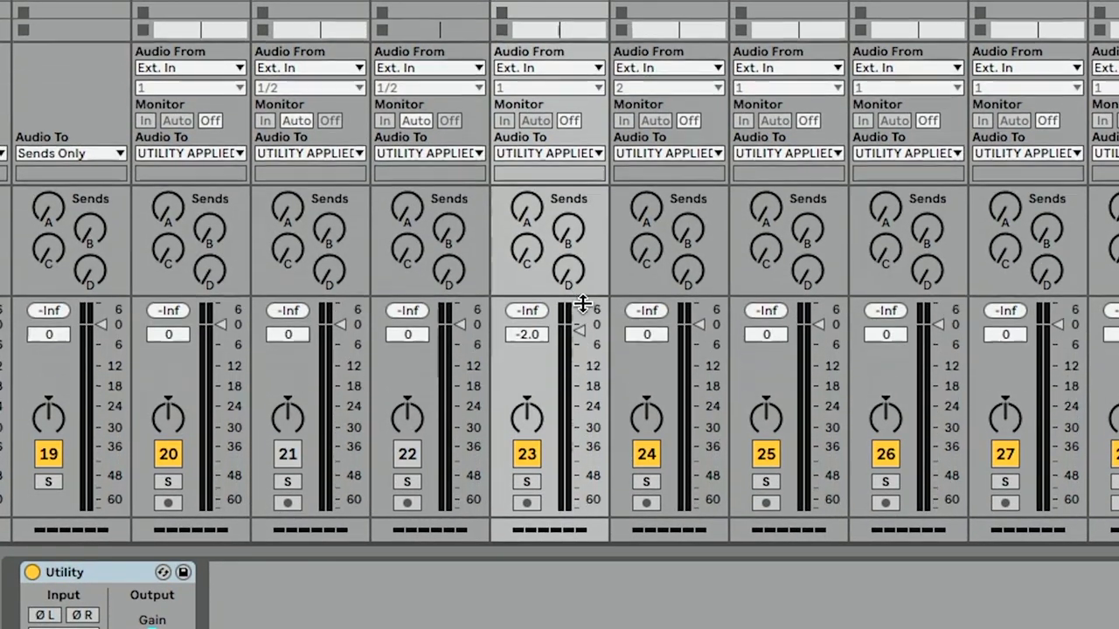
click(543, 331)
text(-4)
key(Return)
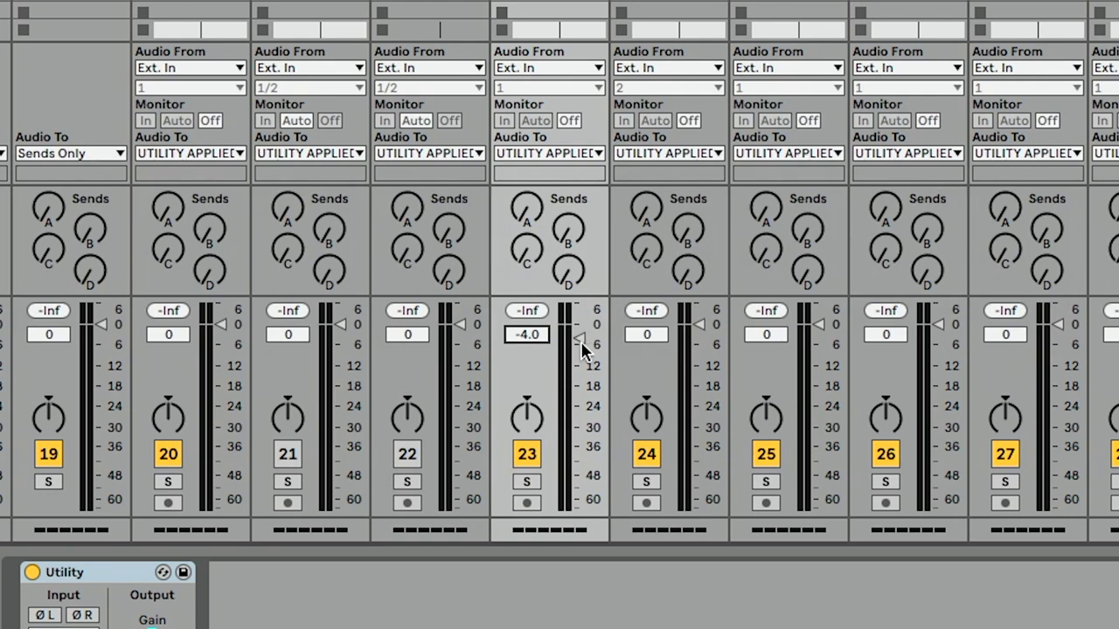
key(Tab)
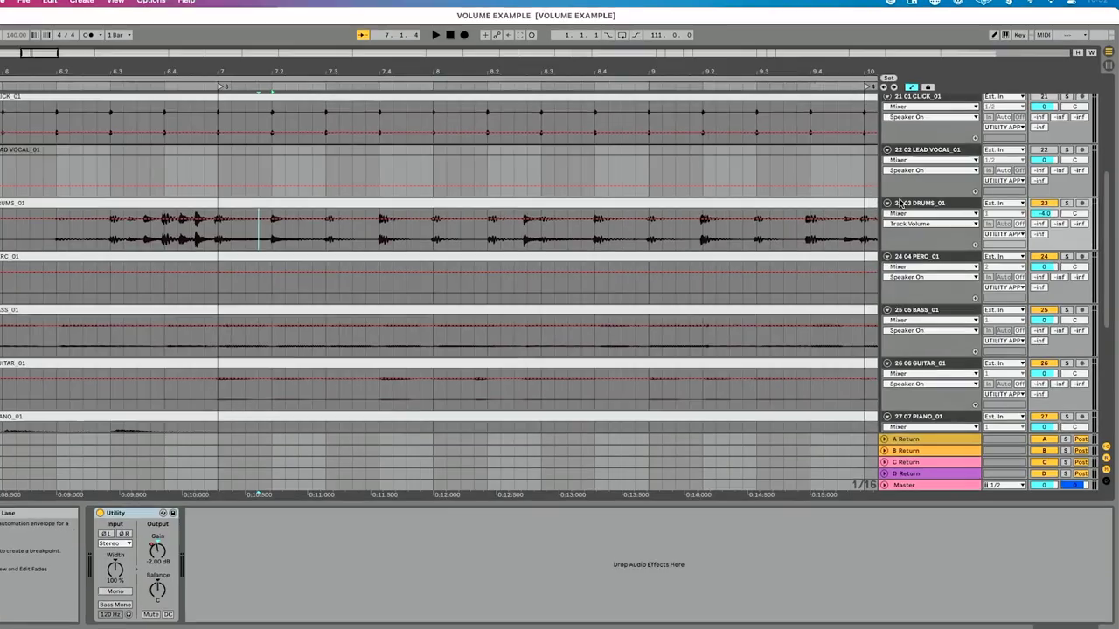
Show the Utility Gain automation on the 03 DRUMS_01 track and inspect its level just after bar 7.
click(935, 213)
click(932, 233)
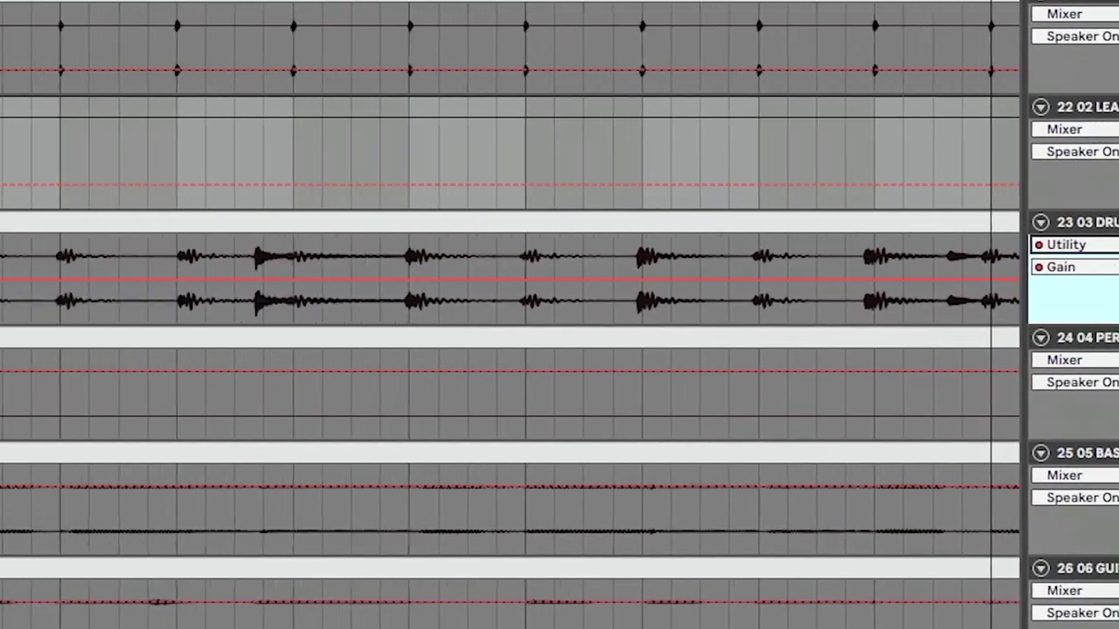
drag(524, 281, 549, 288)
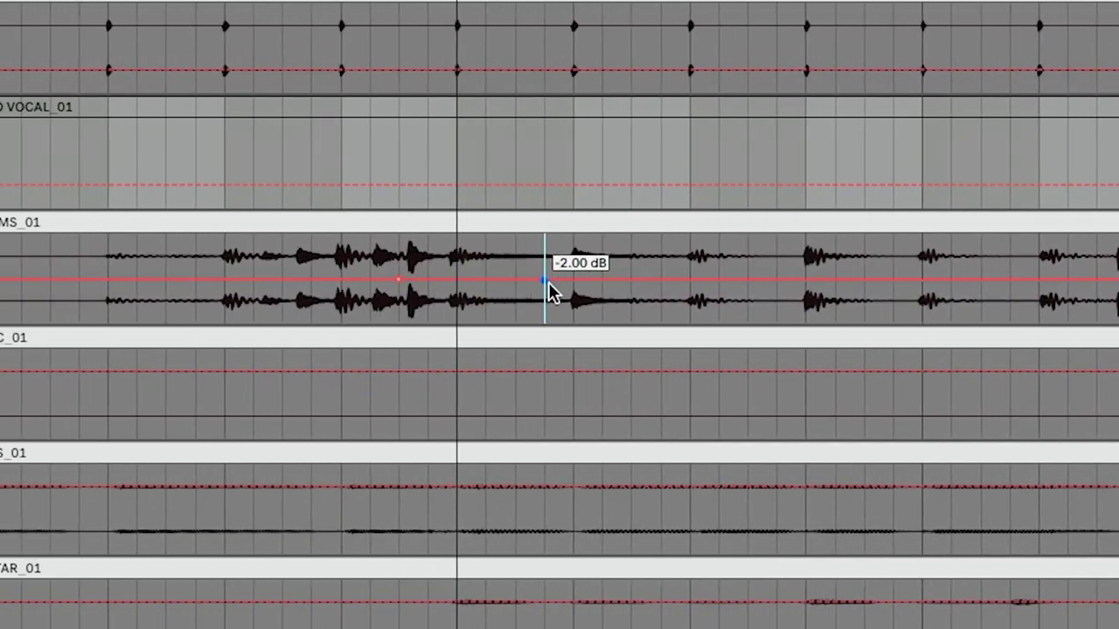
In Session View, insert a new audio track, move it after the last track and fold the UTILITY APPLIED group.
key(Tab)
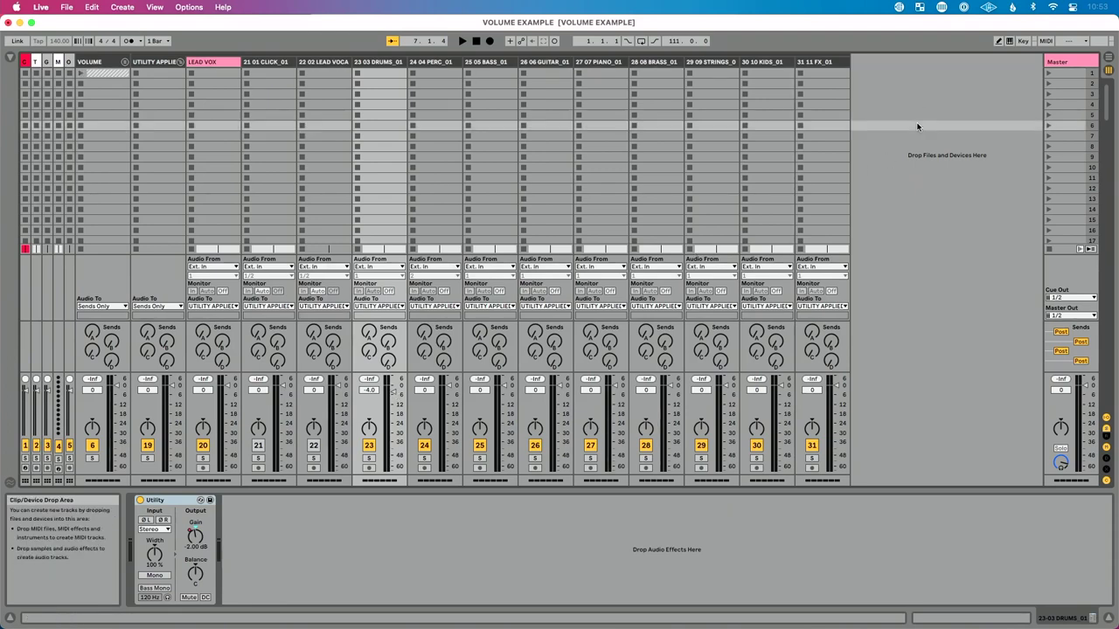
key(super+t)
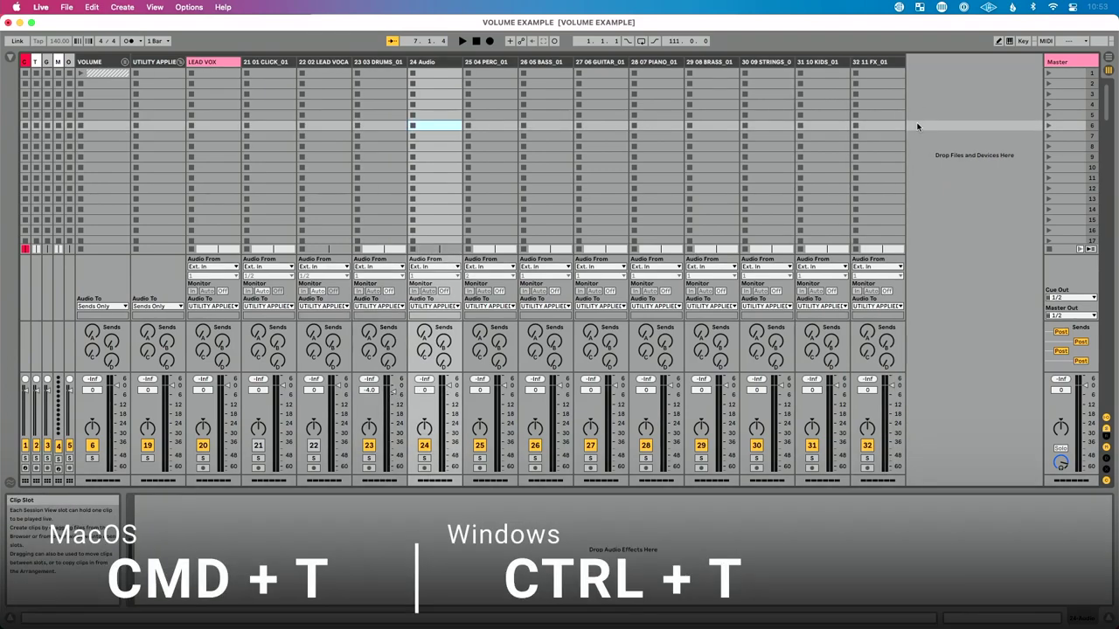
click(450, 63)
drag(918, 78, 917, 61)
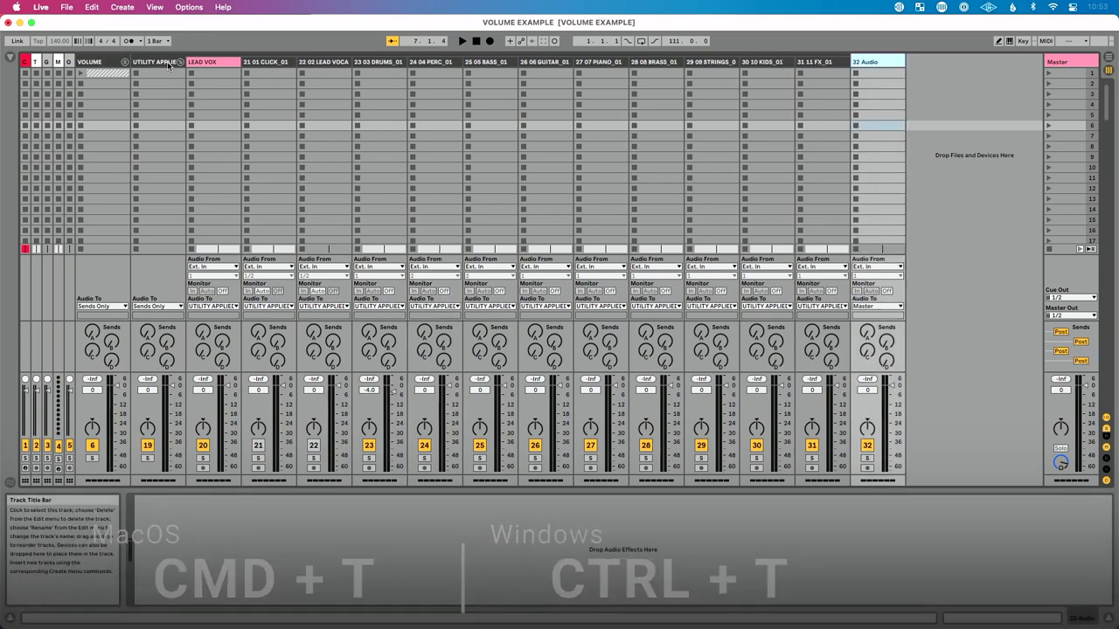
click(179, 63)
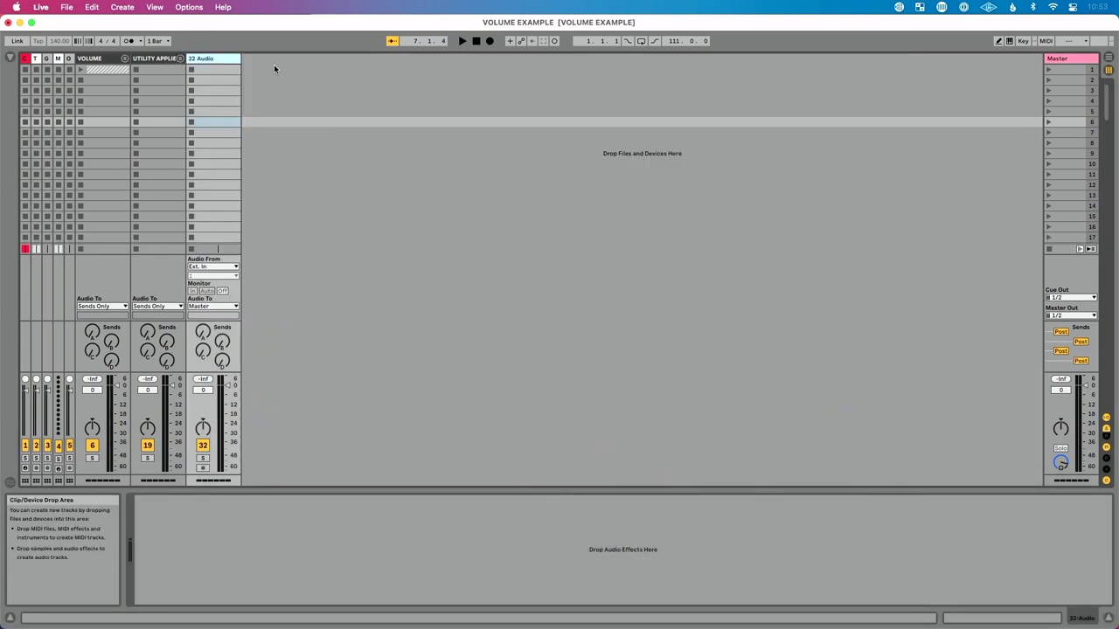
Add the Utility audio effect from the browser to the new 32 Audio track.
click(10, 57)
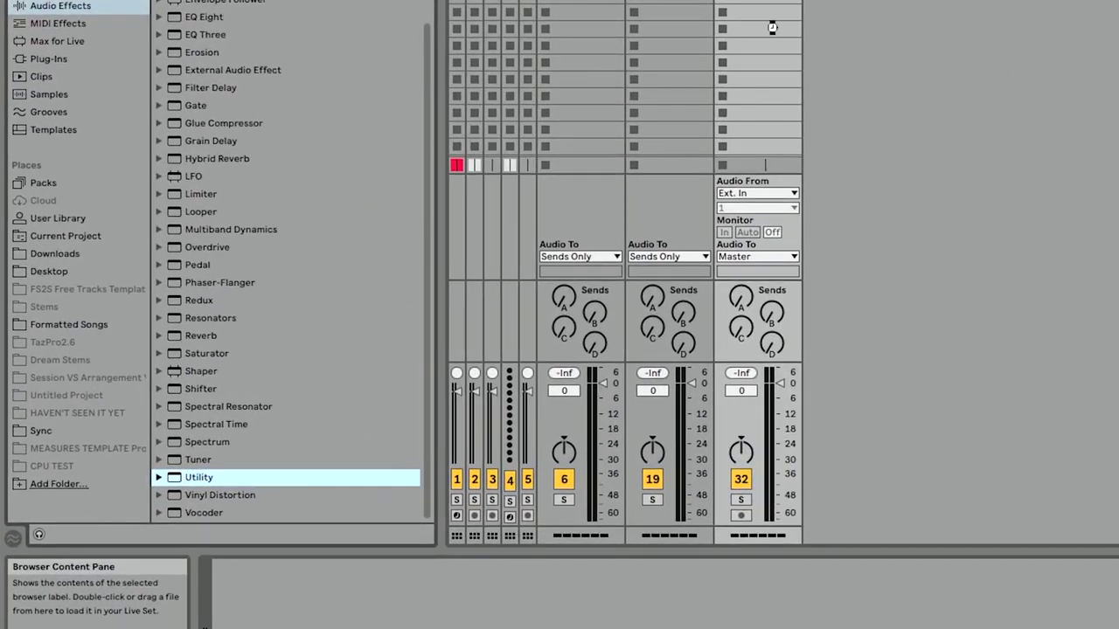
drag(772, 27, 772, 27)
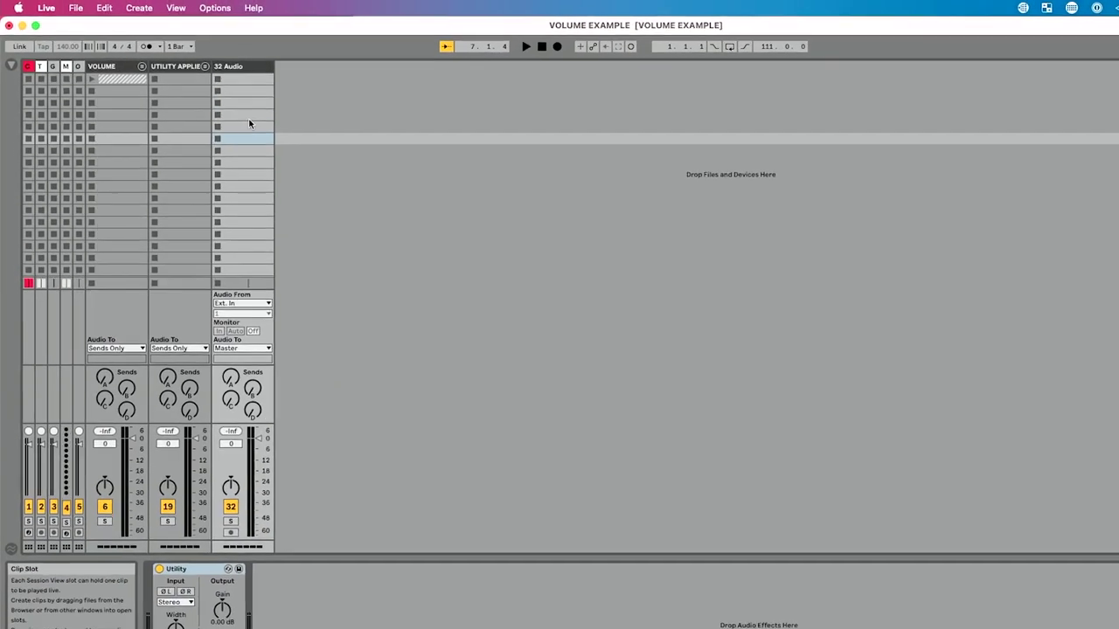
Save the 32 Audio track as the default audio track, overwriting the existing default, and insert another audio track.
click(221, 60)
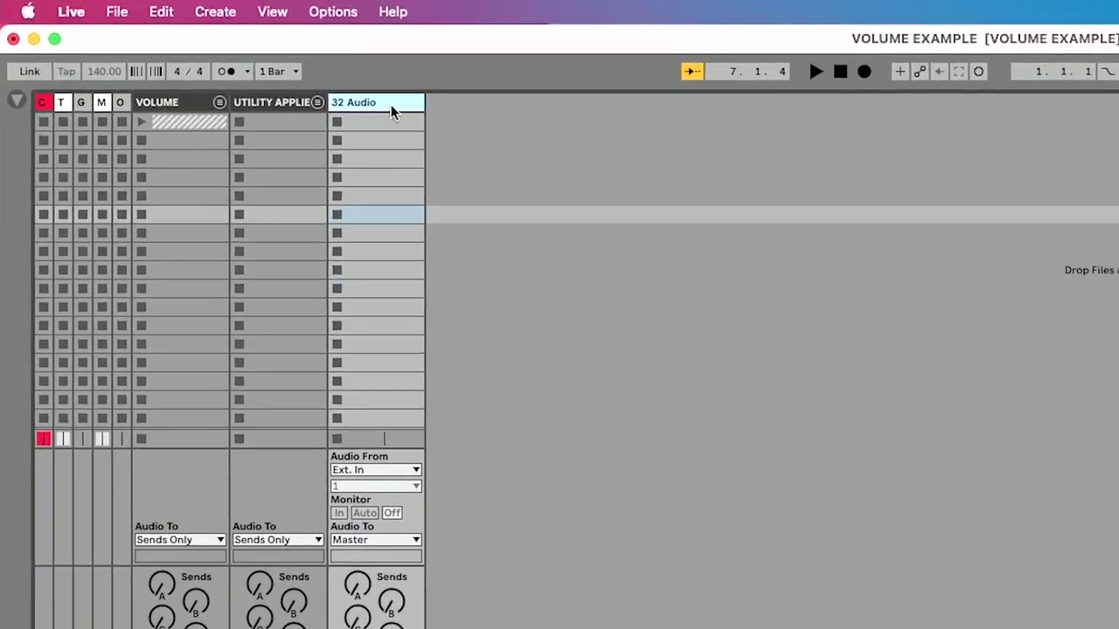
right_click(443, 126)
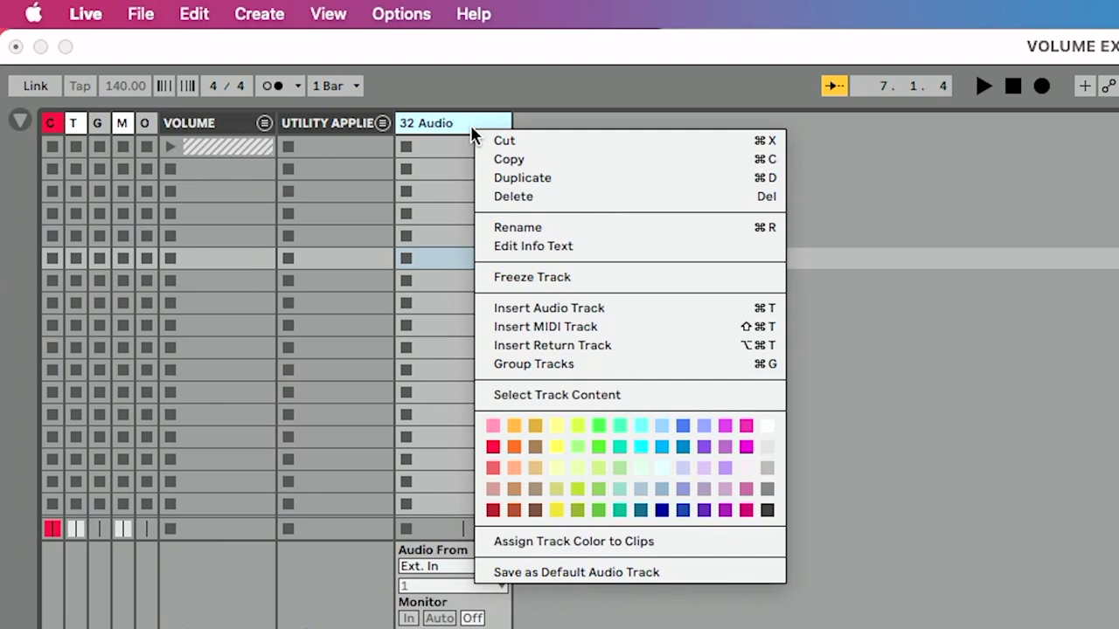
click(656, 572)
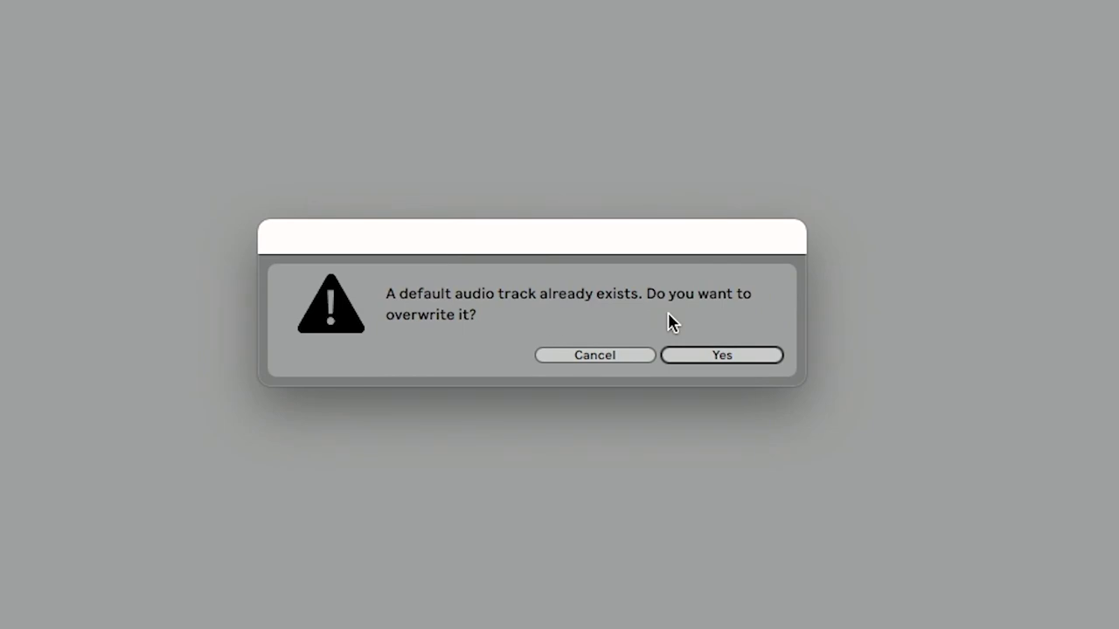
click(697, 354)
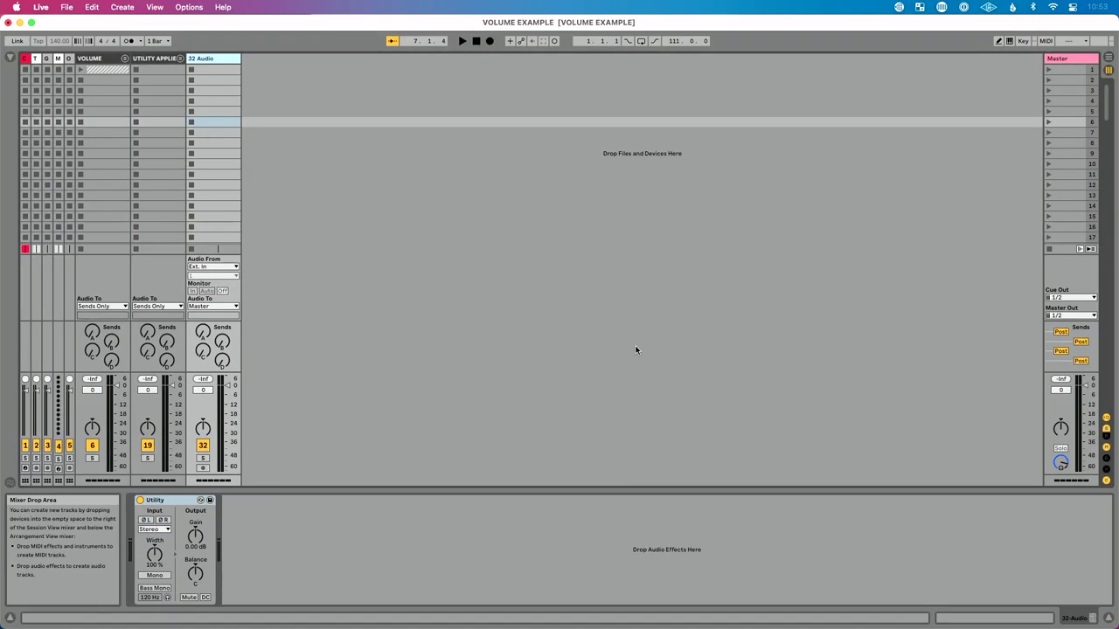
key(super+t)
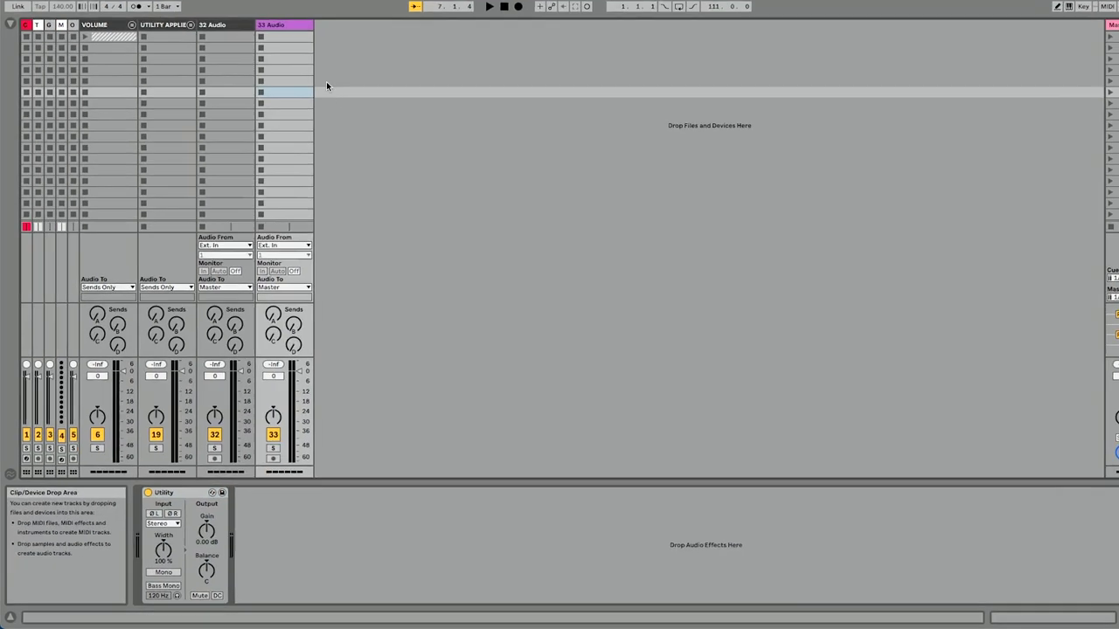